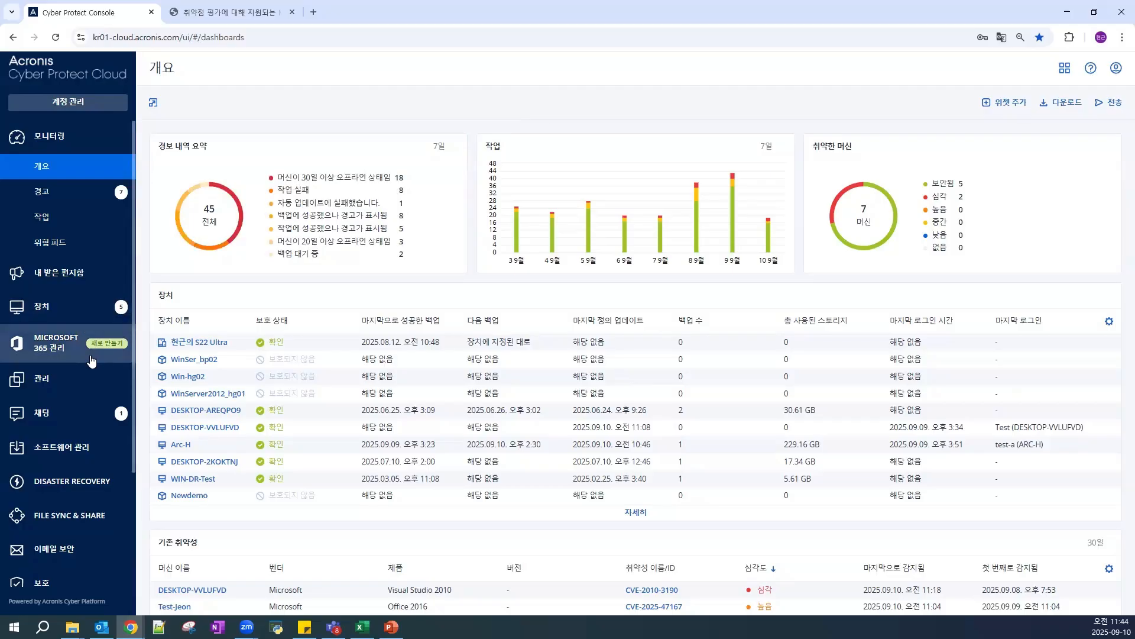
Step: Open the passive device discovery settings (수동 장치 검색) in the management settings for review
scroll(92, 361, "down", 5)
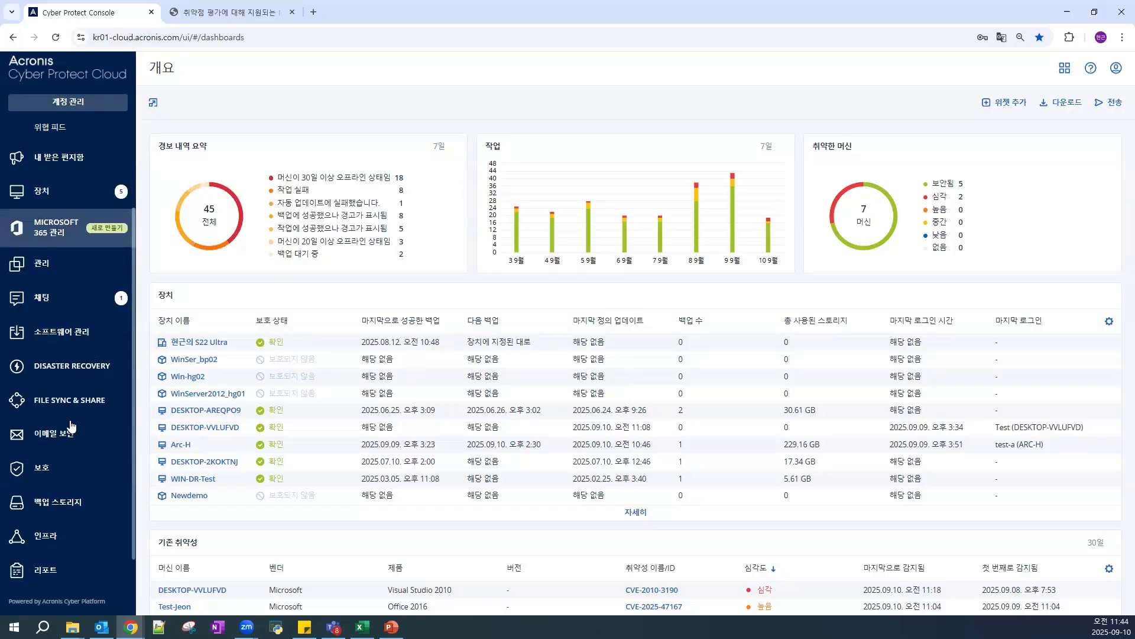
left_click(65, 570)
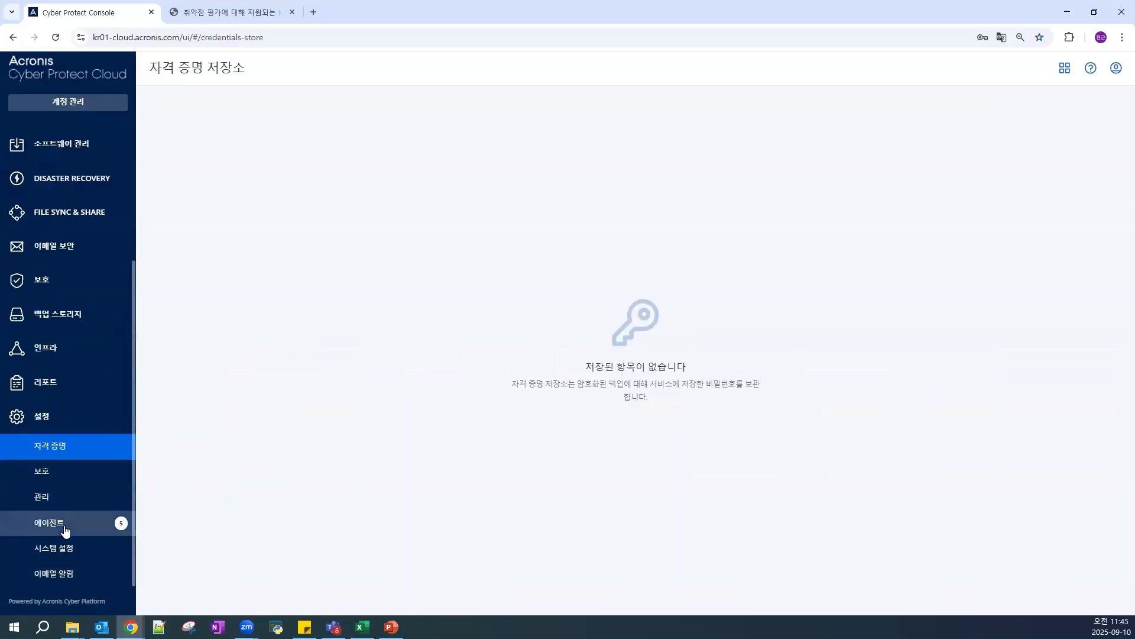
left_click(74, 498)
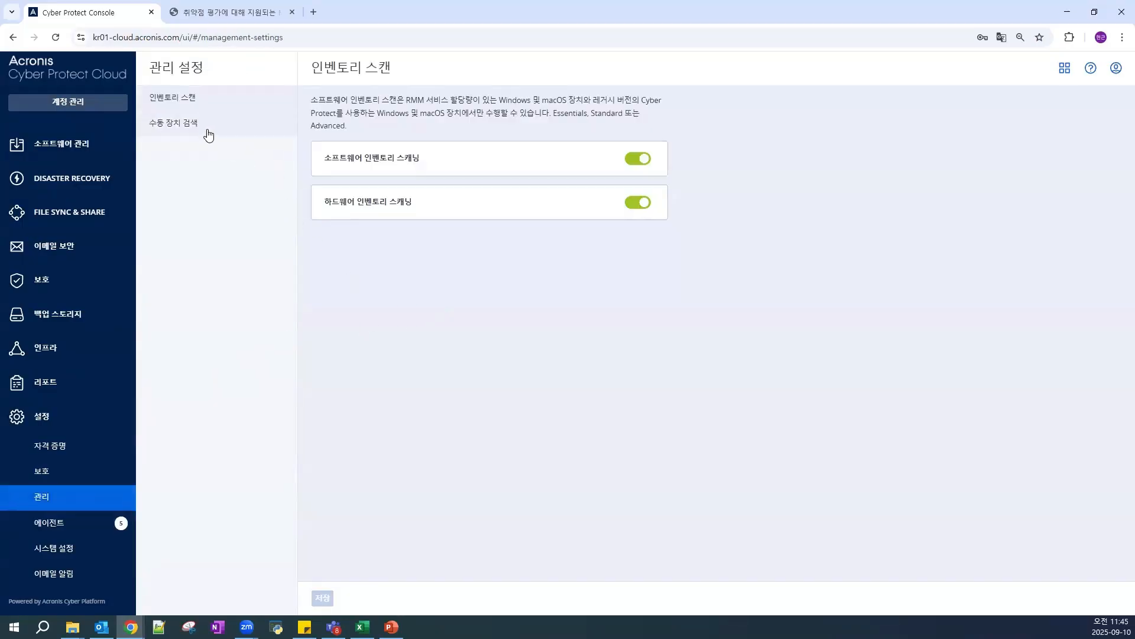
left_click(204, 126)
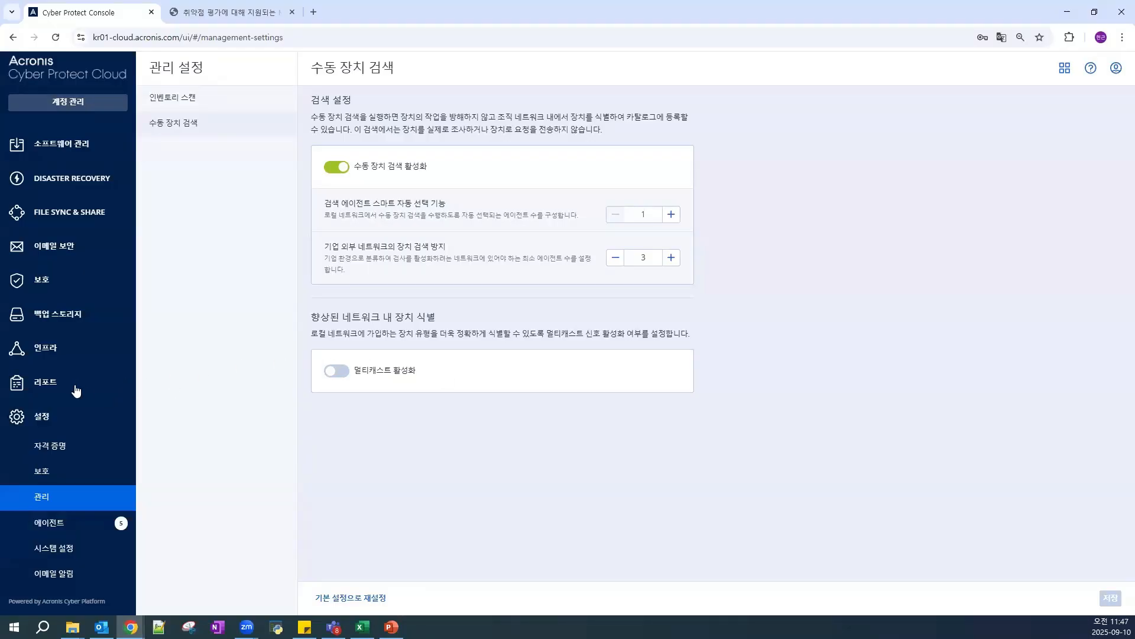
Step: Open the list of discovered devices (검색된 장치) on the local network
scroll(75, 391, "up", 3)
scroll(75, 391, "up", 1)
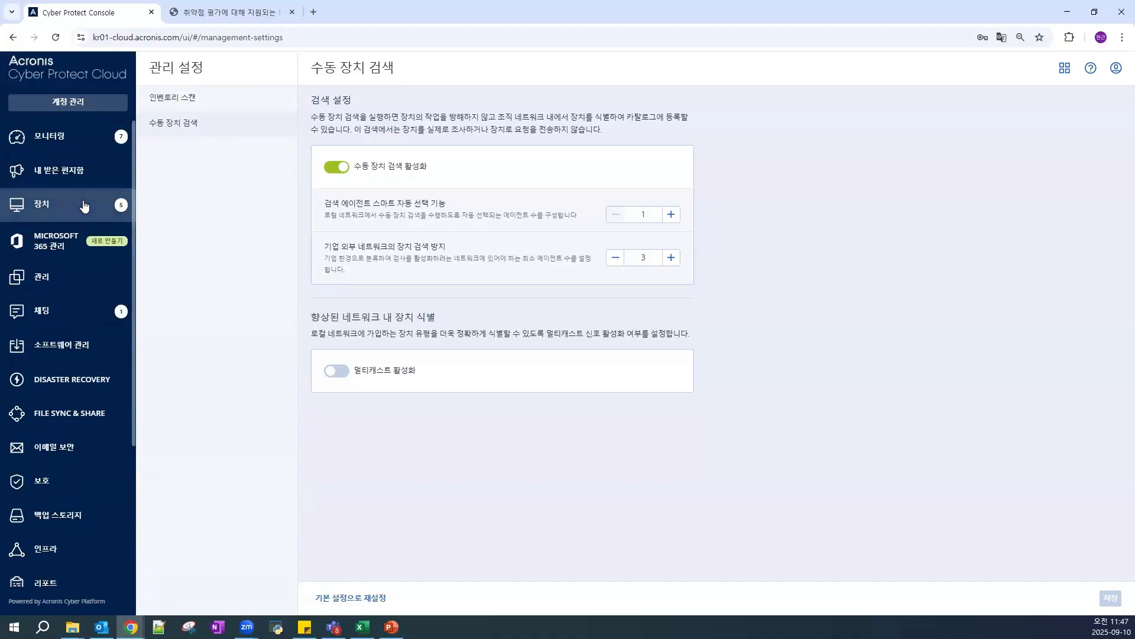
left_click(83, 199)
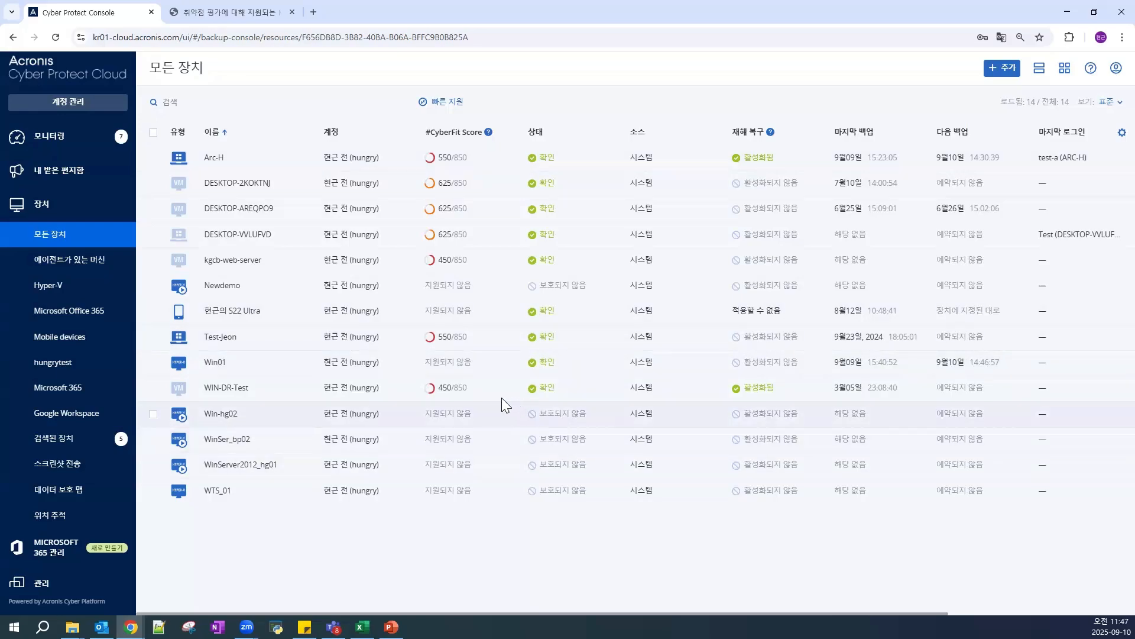
left_click(88, 442)
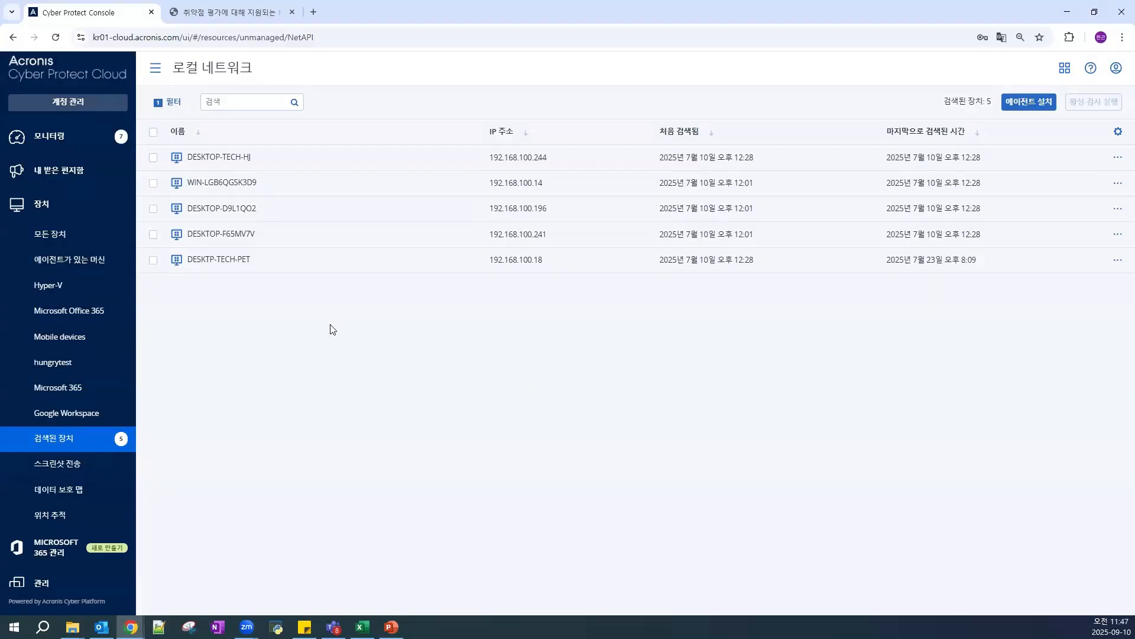
Step: Filter the discovered devices to include all device types and look through the resulting list
left_click(182, 108)
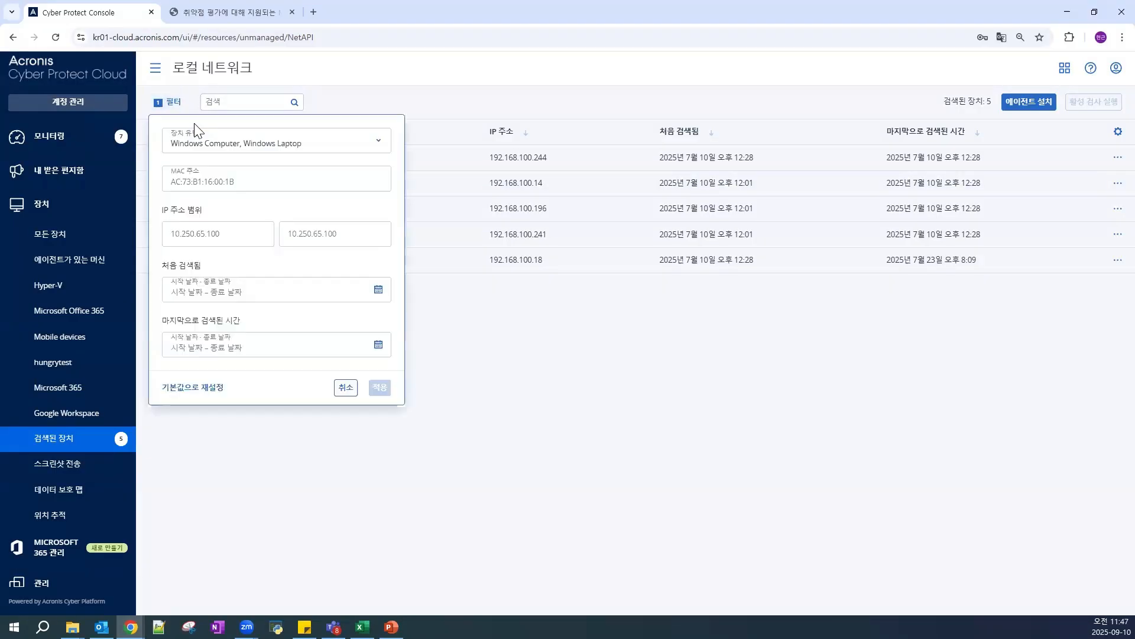
left_click(223, 144)
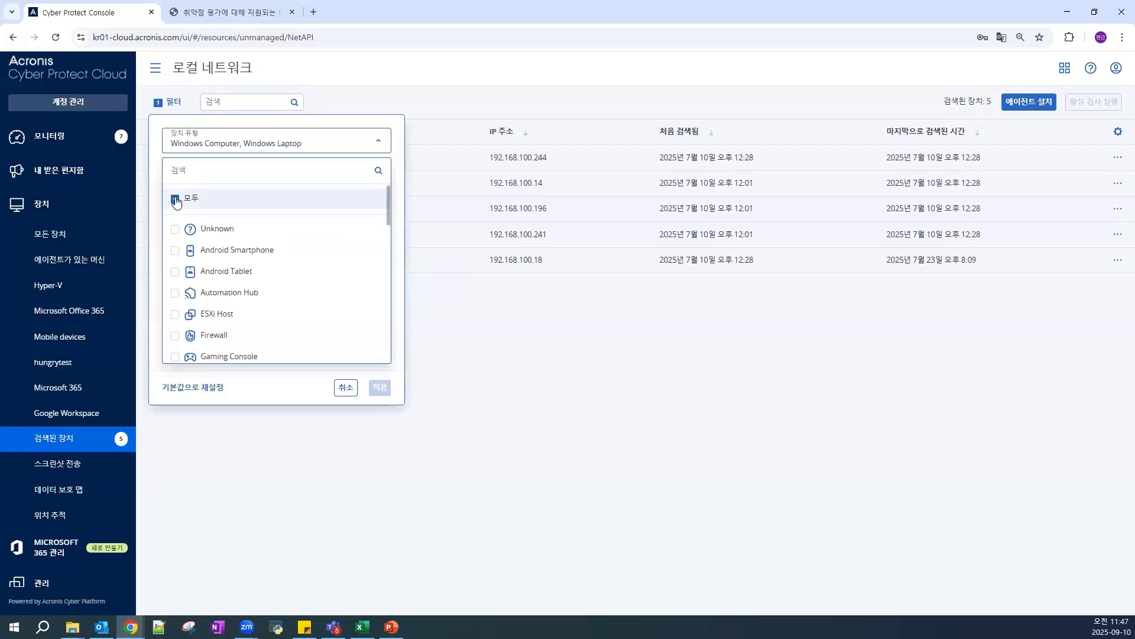
left_click(175, 198)
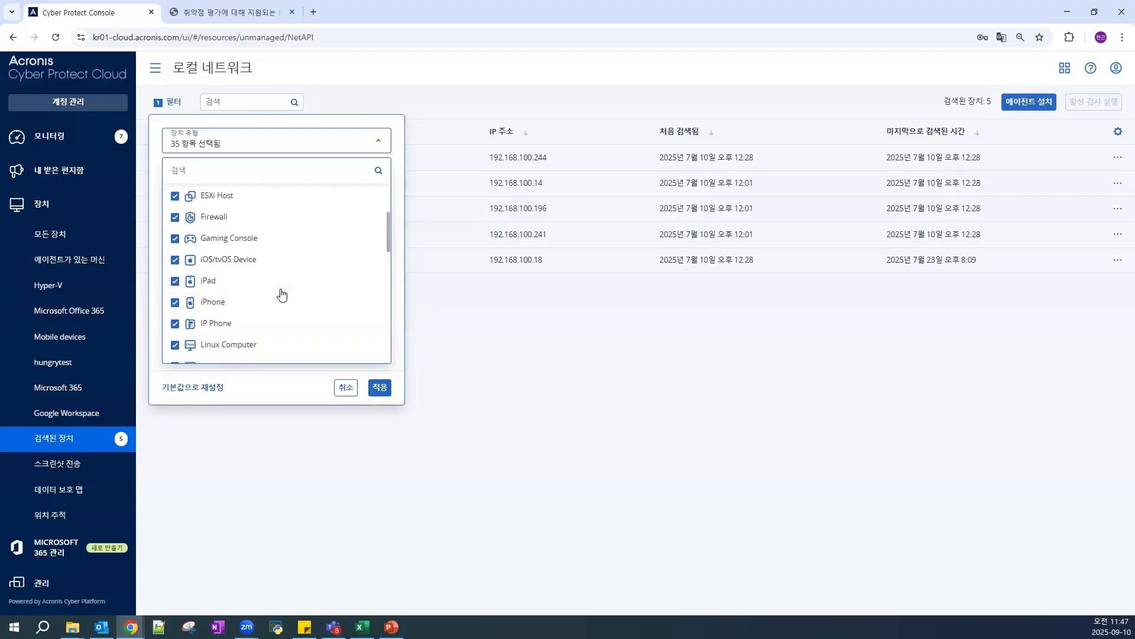
scroll(281, 294, "down", 3)
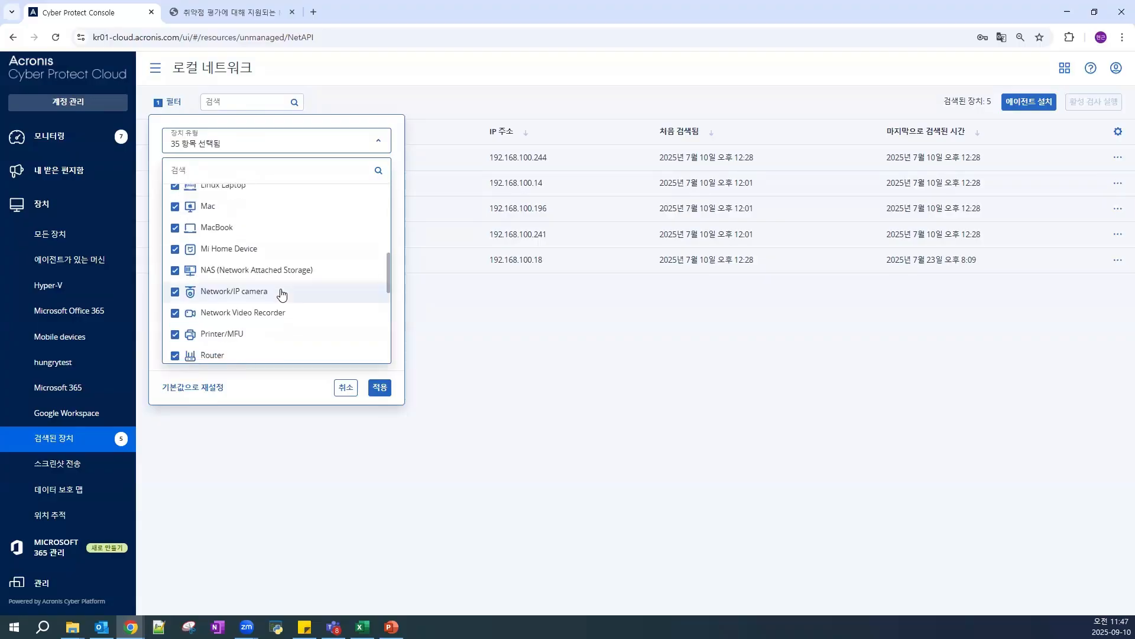
scroll(282, 294, "down", 2)
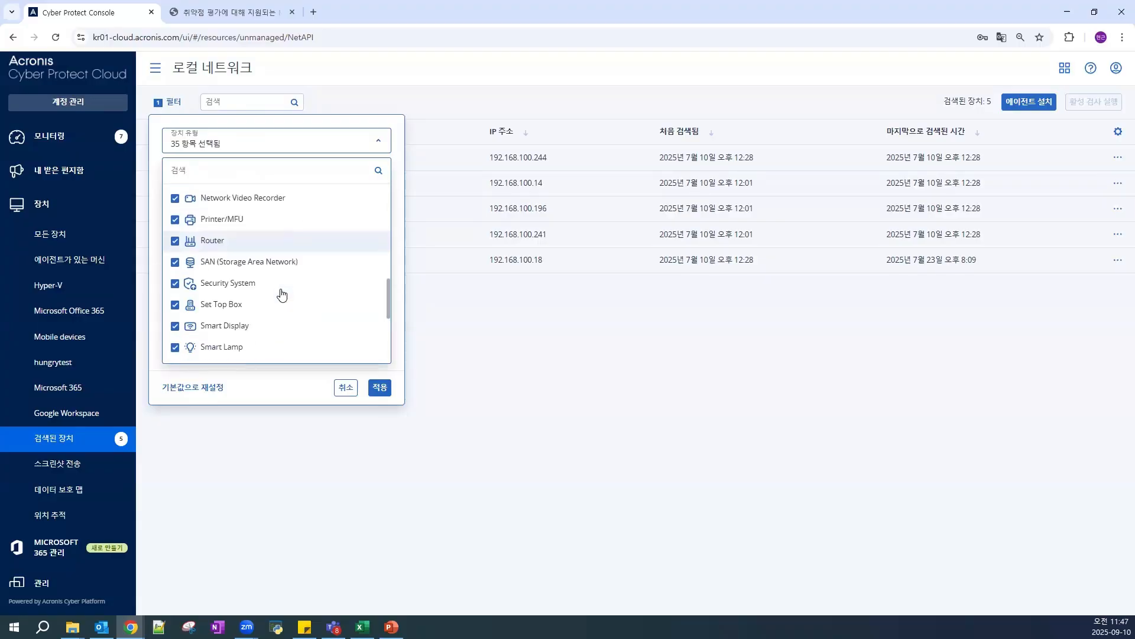
scroll(281, 294, "down", 2)
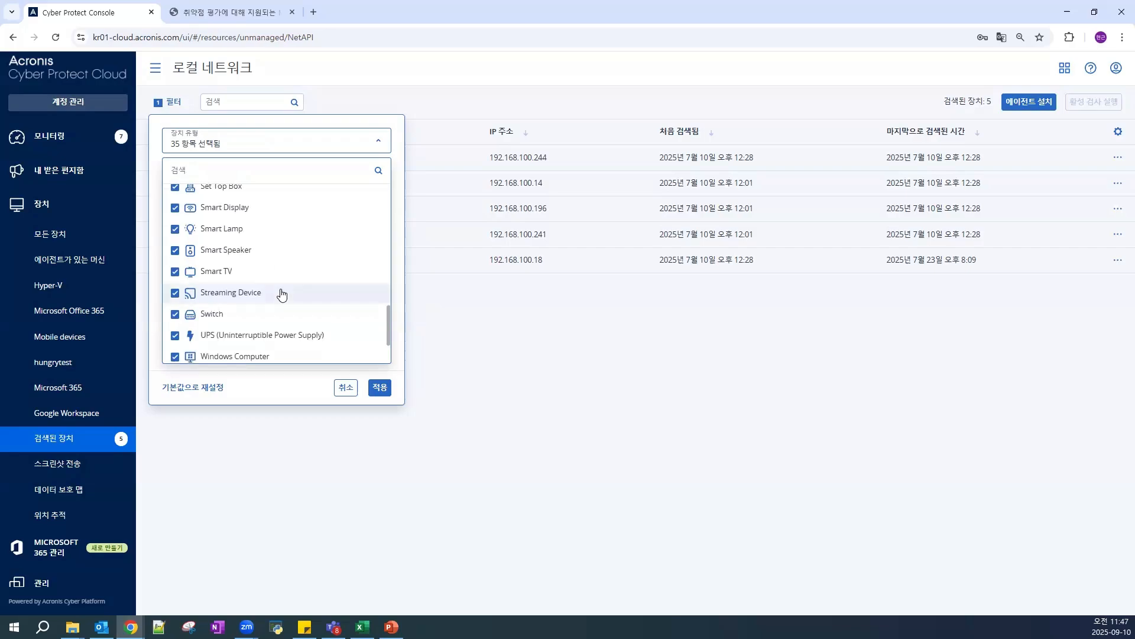
left_click(379, 388)
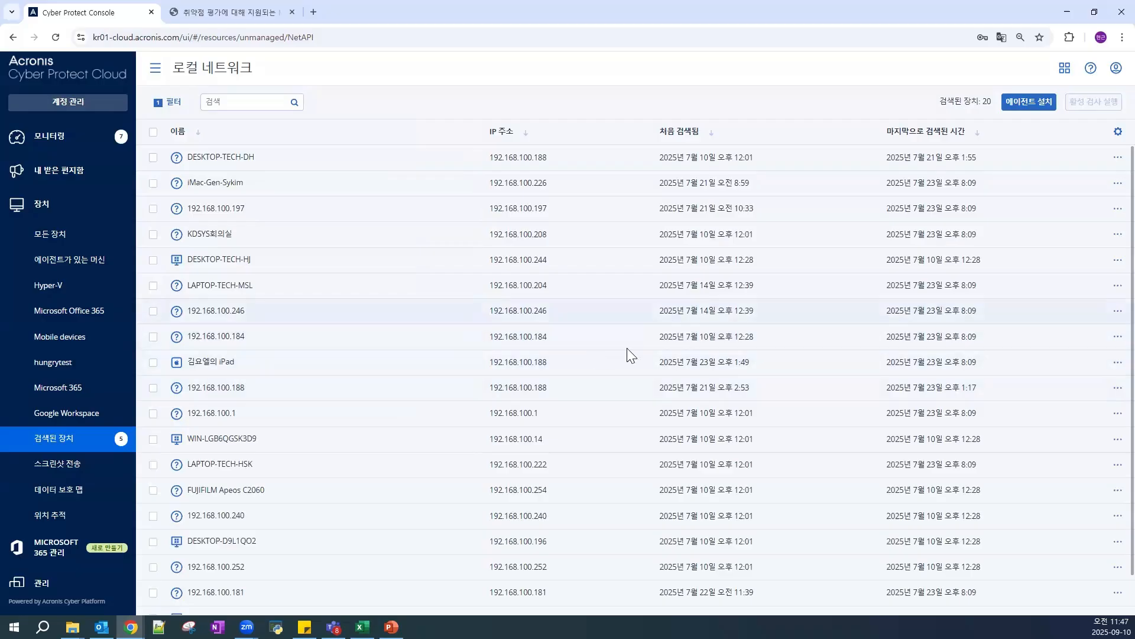
scroll(563, 344, "down", 1)
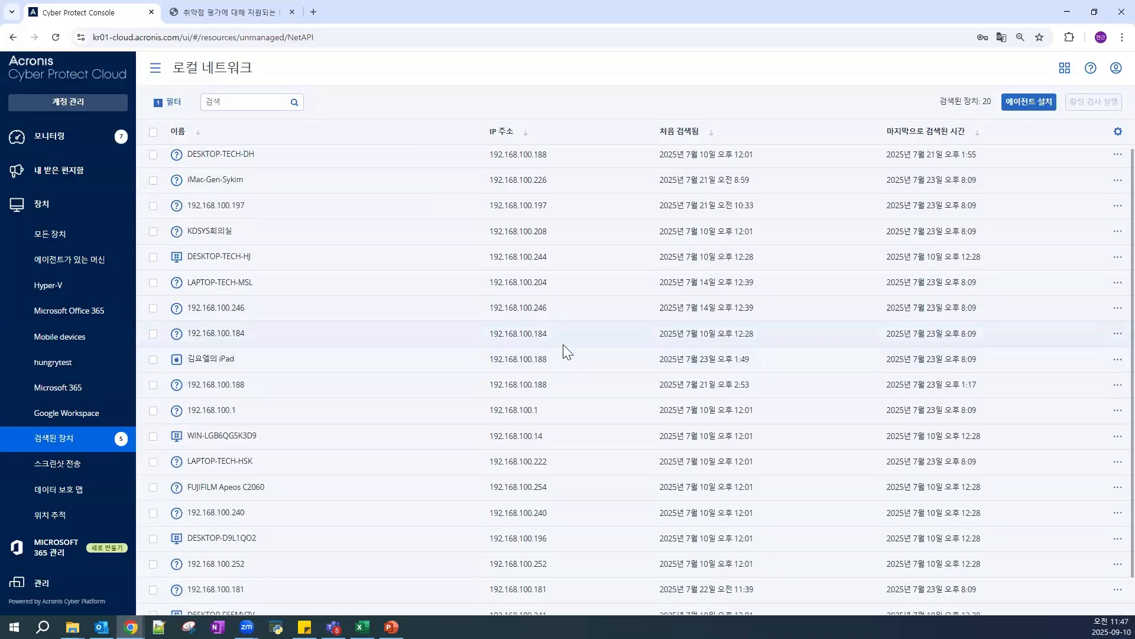
scroll(563, 344, "up", 2)
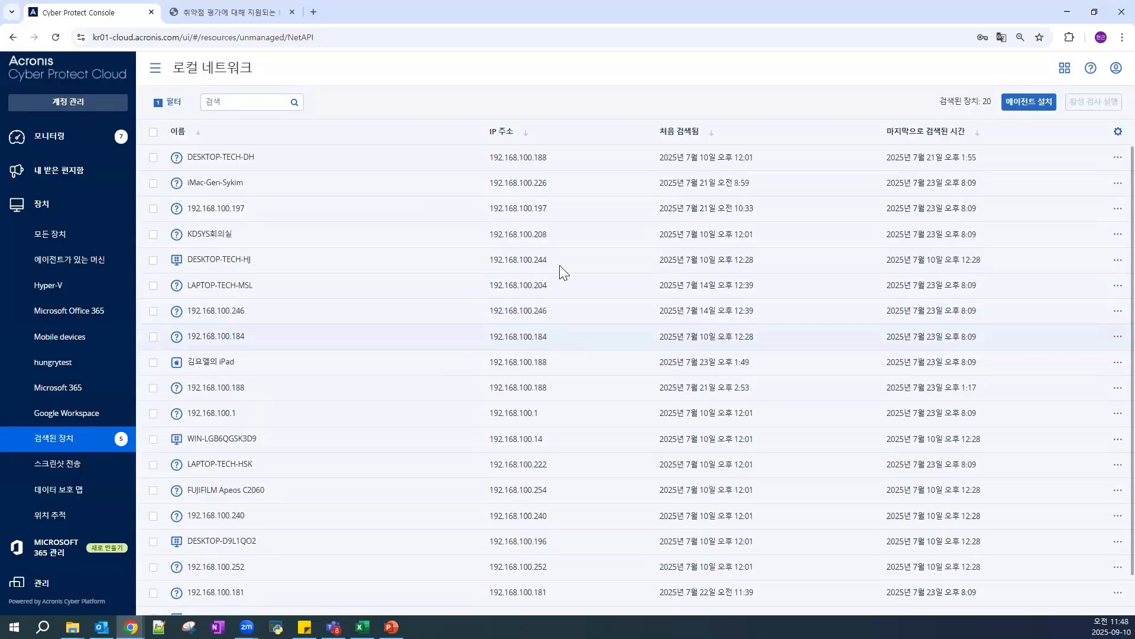
Step: Restrict the discovered devices filter to the Windows Computer and Windows Laptop device types only
left_click(174, 105)
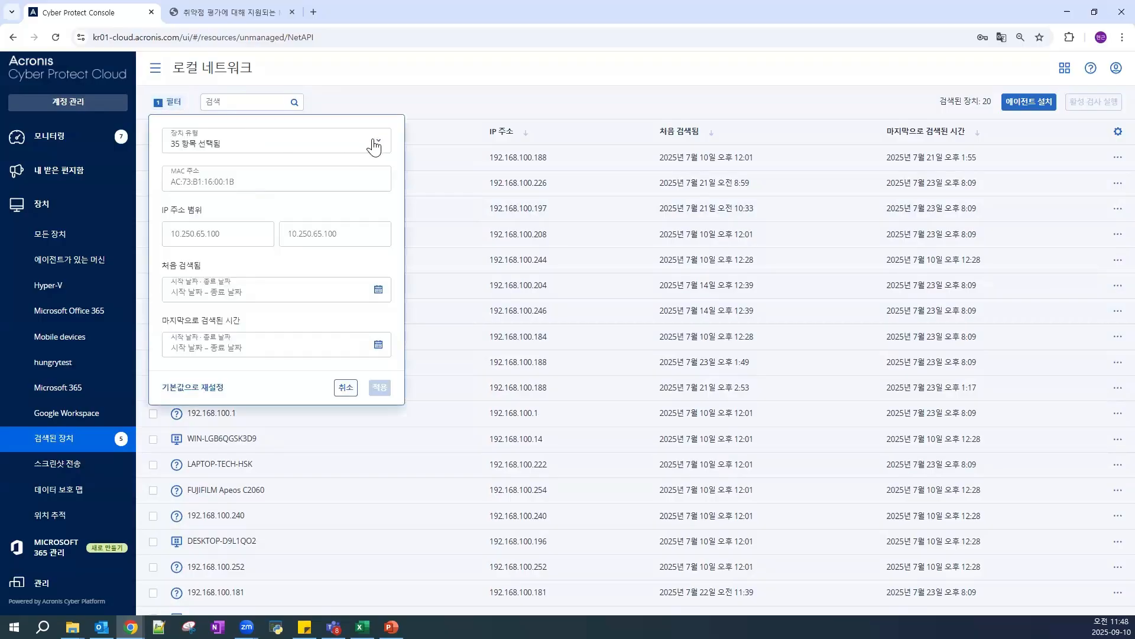
left_click(374, 146)
left_click(175, 197)
scroll(232, 254, "down", 3)
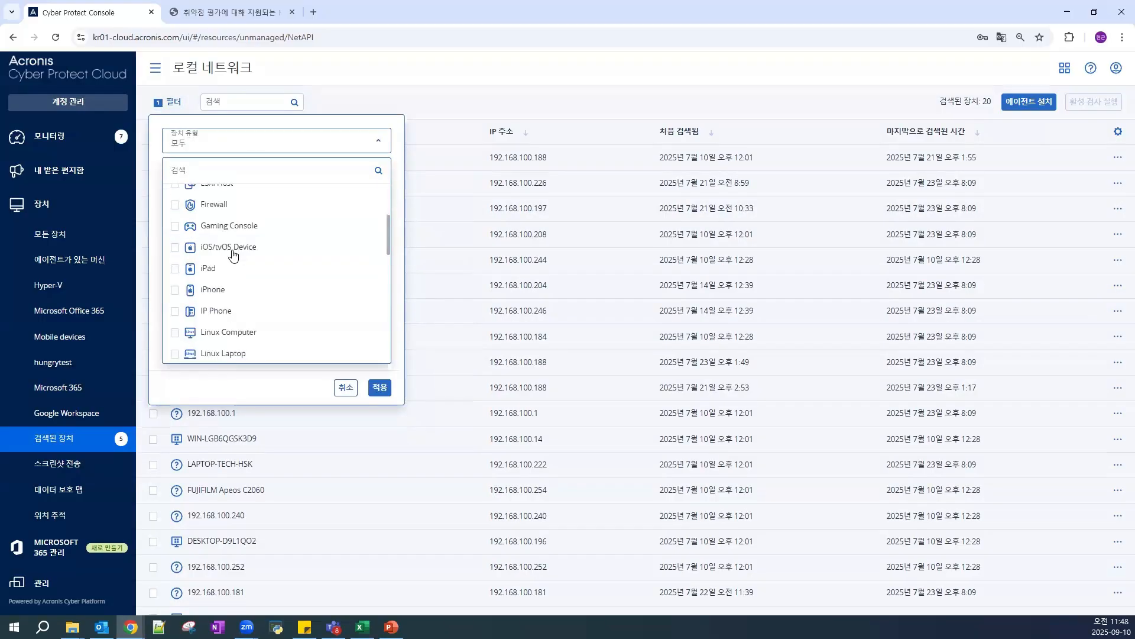
scroll(232, 254, "down", 6)
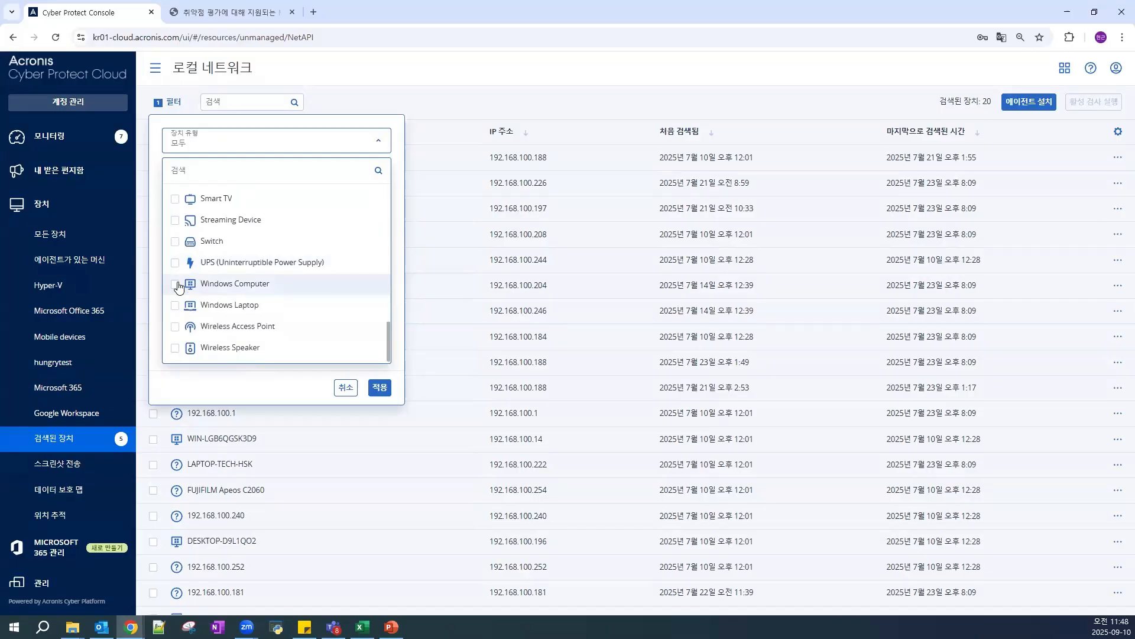
left_click(175, 284)
left_click(175, 305)
left_click(376, 388)
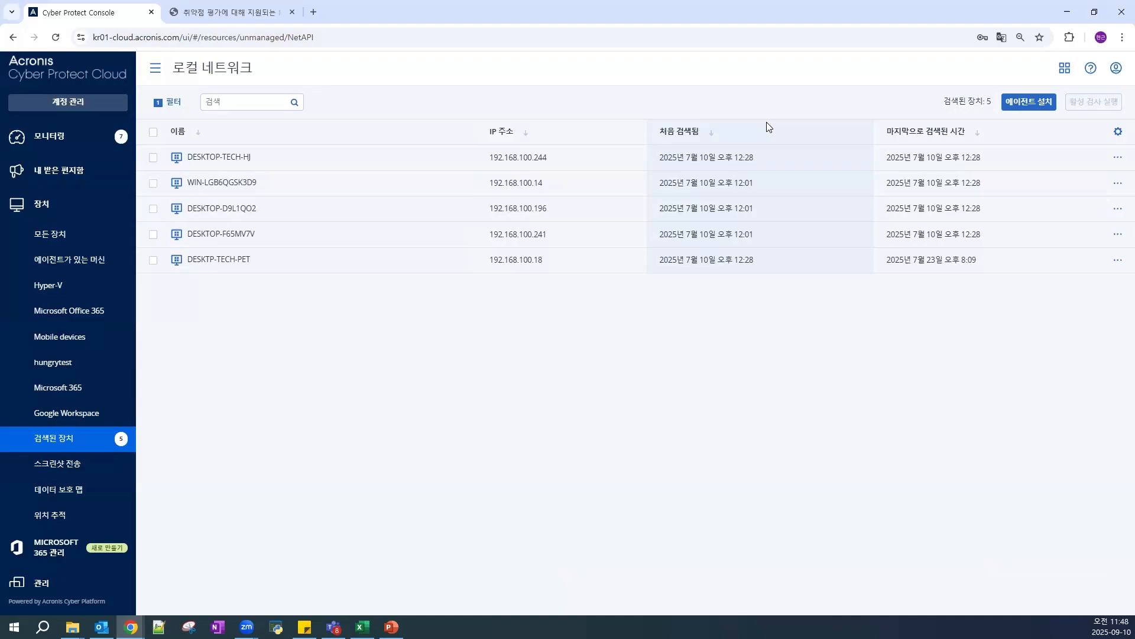
Step: Start agent installation for all listed devices, using the manual preconfiguration and automatic onboarding option (수동 사전 구성 및 자동 온보딩)
left_click(153, 133)
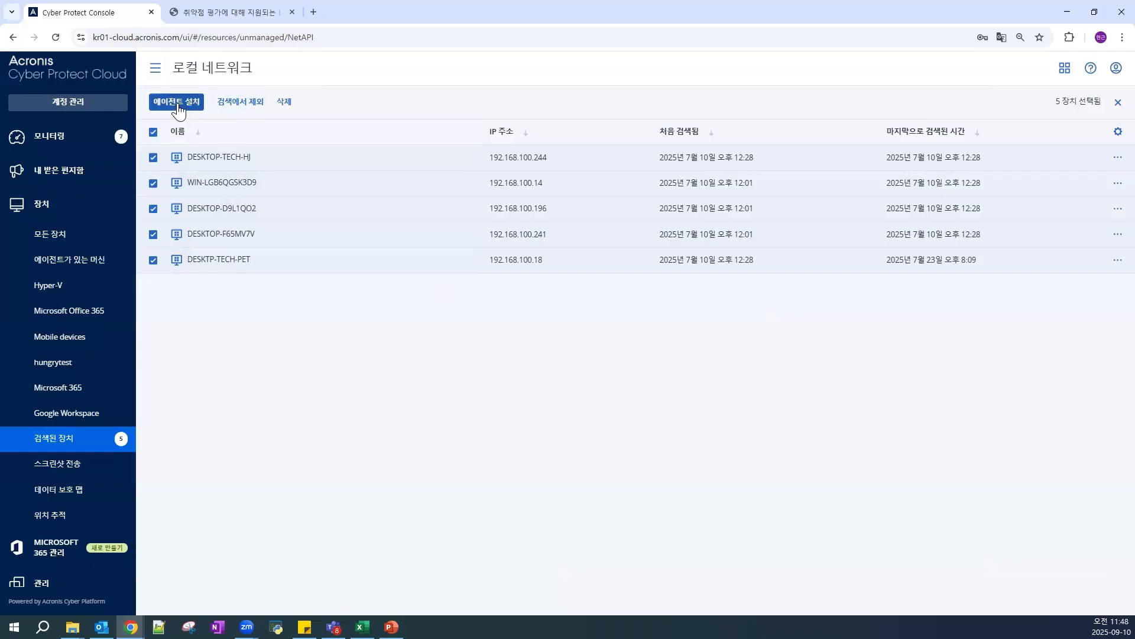
left_click(179, 103)
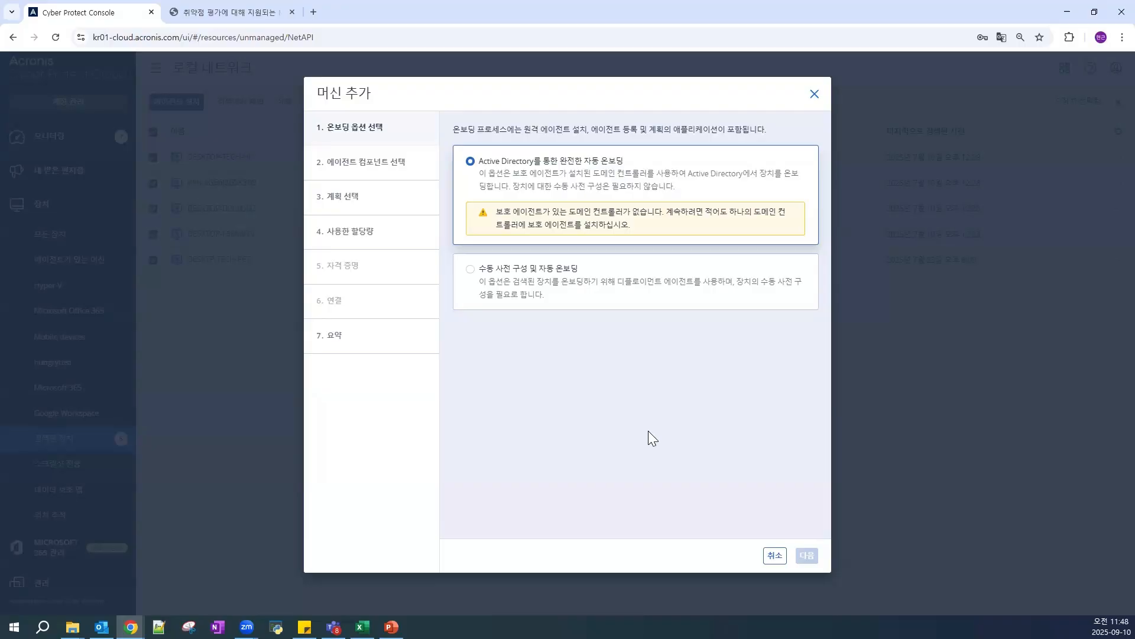
left_click(475, 276)
scroll(654, 420, "down", 2)
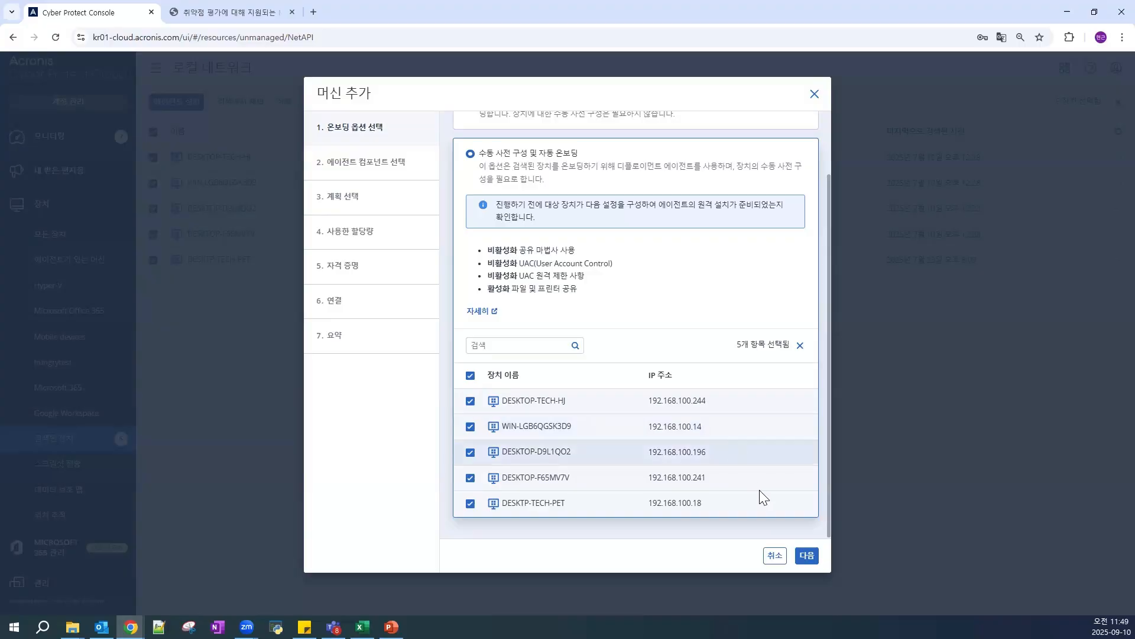
Step: Limit the onboarding to DESKTOP-TECH-HJ and proceed to agent component selection
left_click(469, 378)
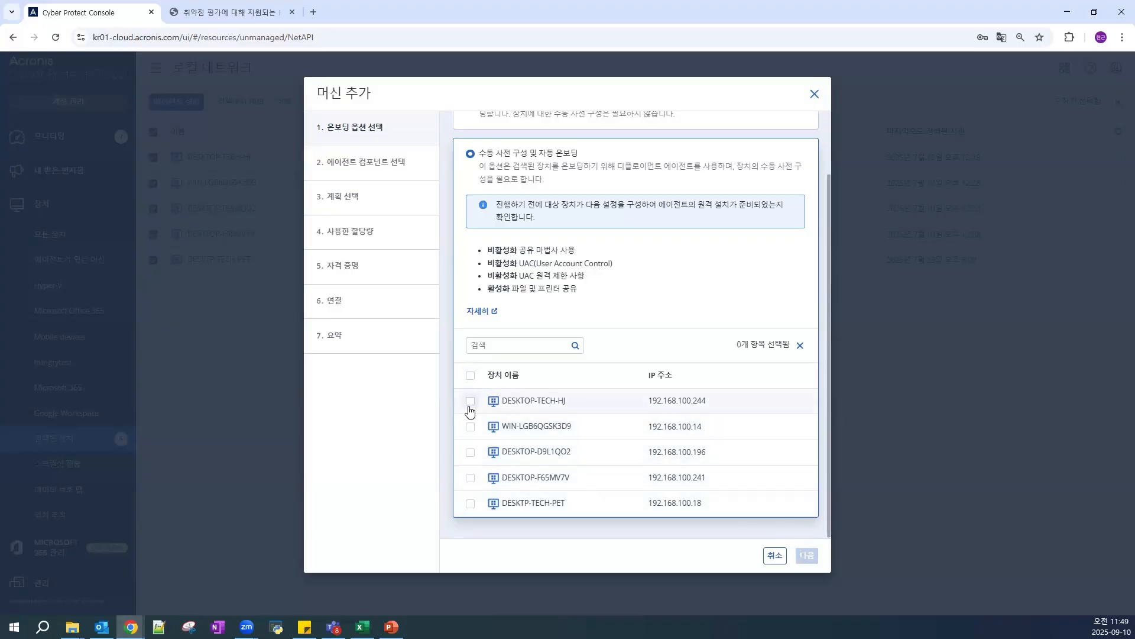
left_click(470, 401)
left_click(806, 556)
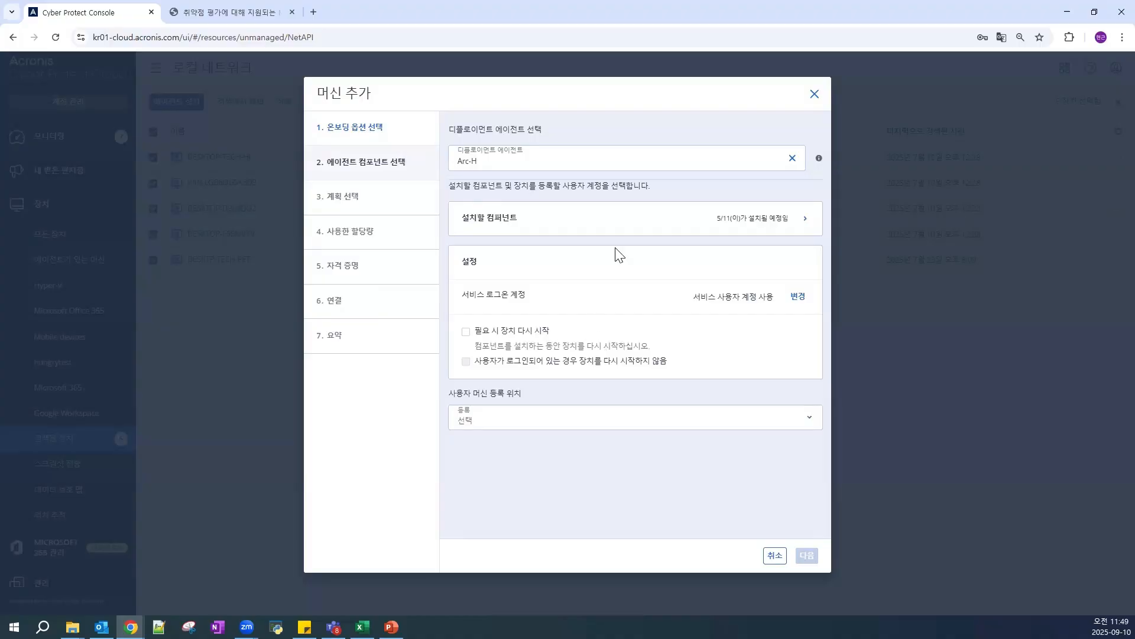
Step: Exclude the Hyper-V, SQL, Exchange and Active Directory agents from the components to install
left_click(806, 219)
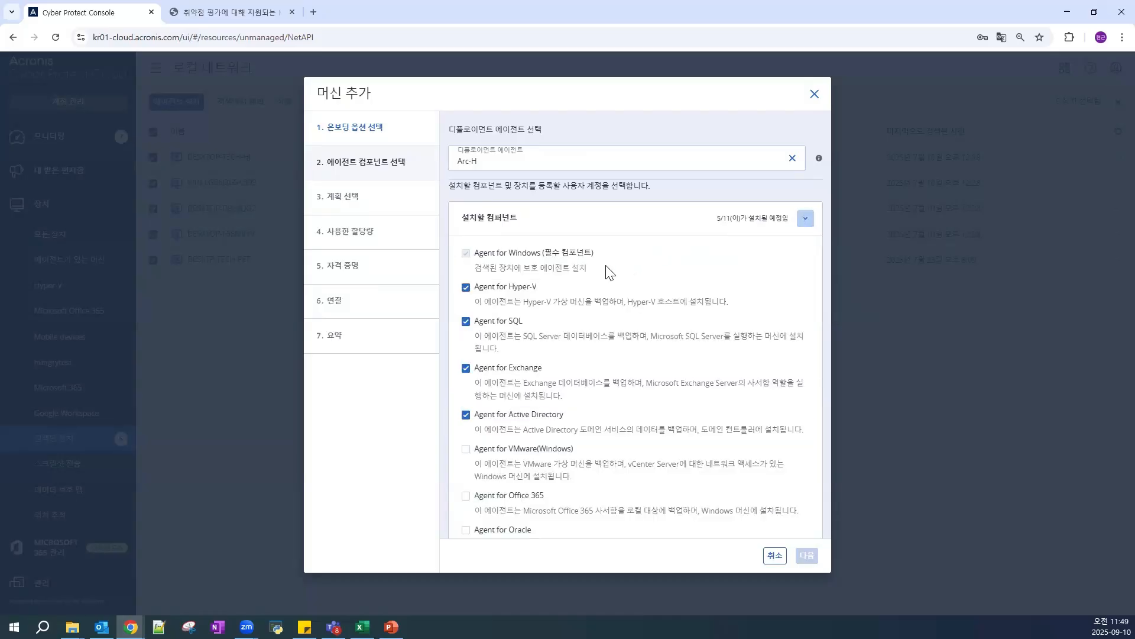
left_click(466, 289)
left_click(466, 322)
left_click(466, 368)
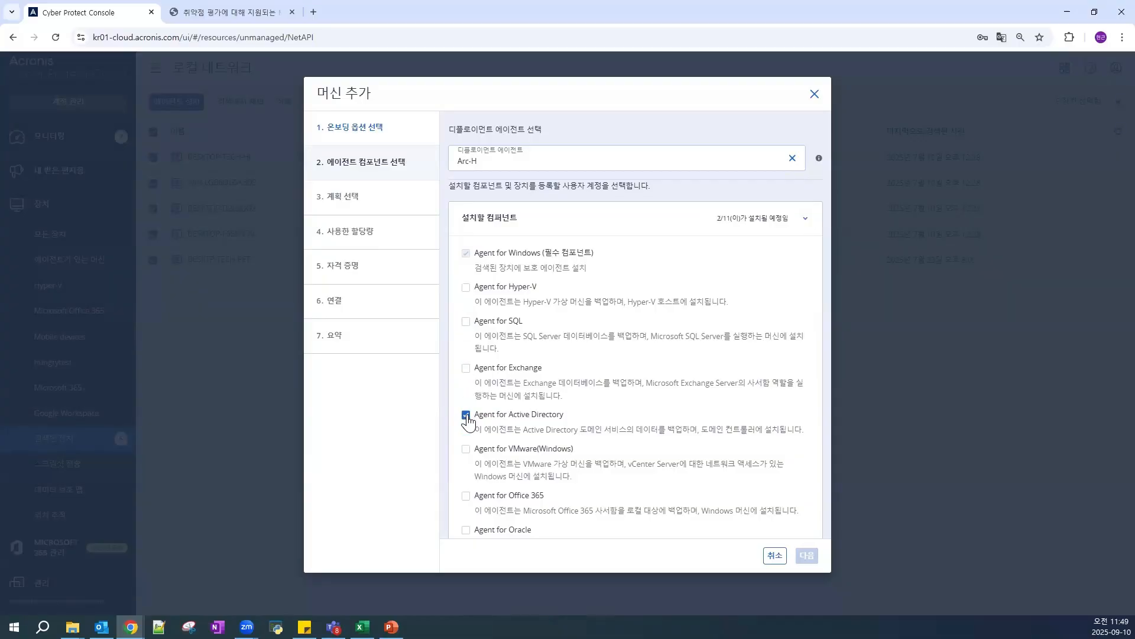
left_click(466, 414)
left_click(806, 220)
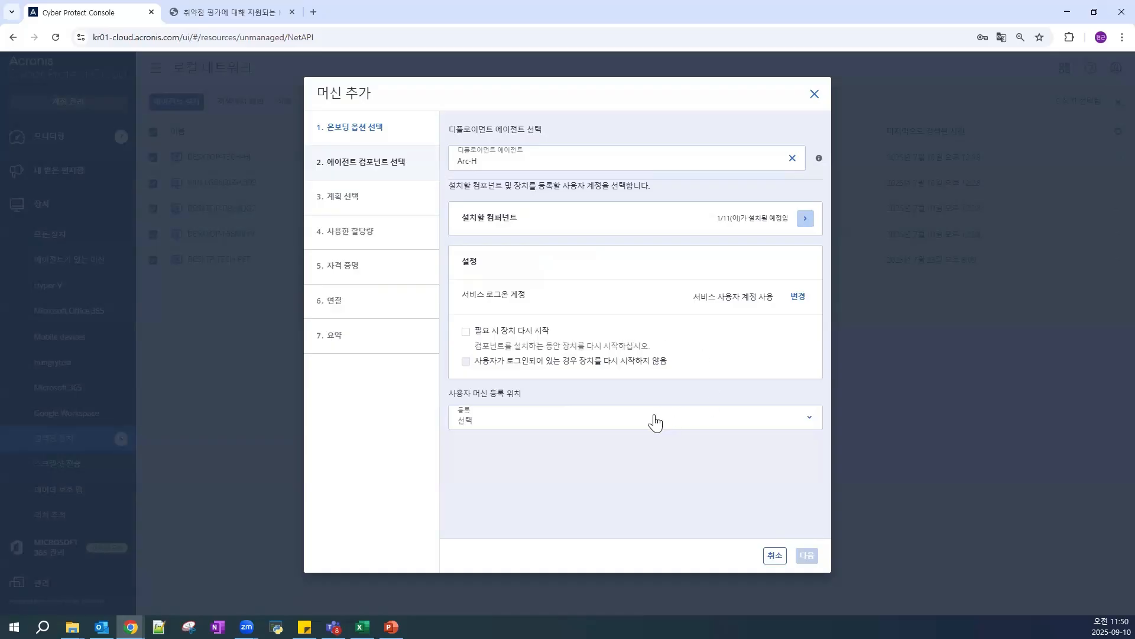
Step: Set the machine's registration account to hungry under hungrytest and proceed to plan selection
left_click(656, 422)
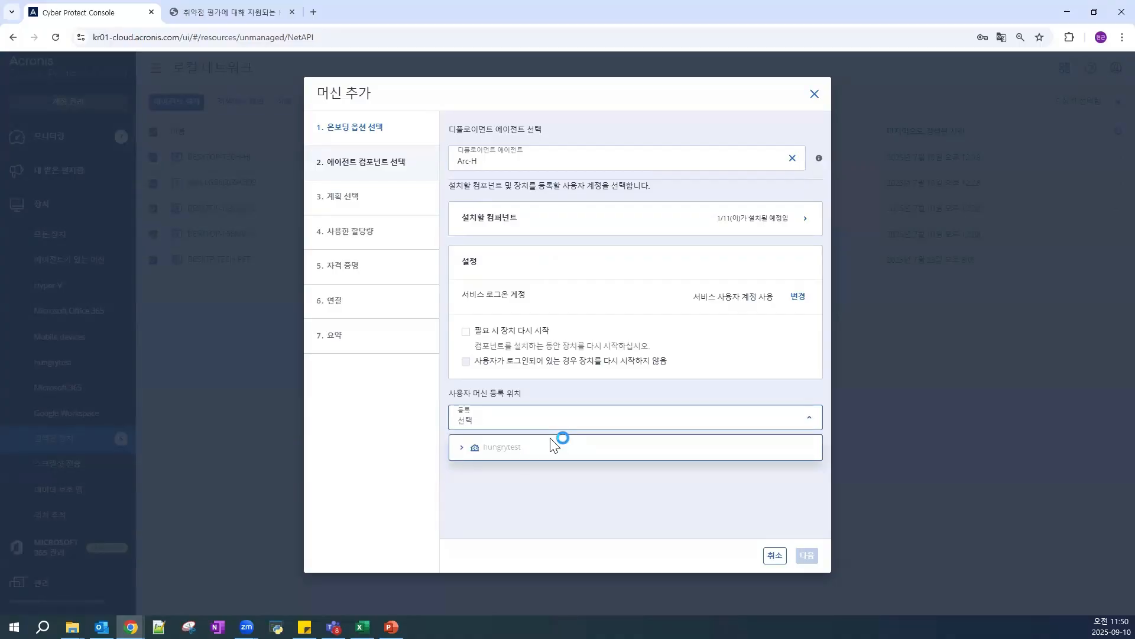
left_click(461, 448)
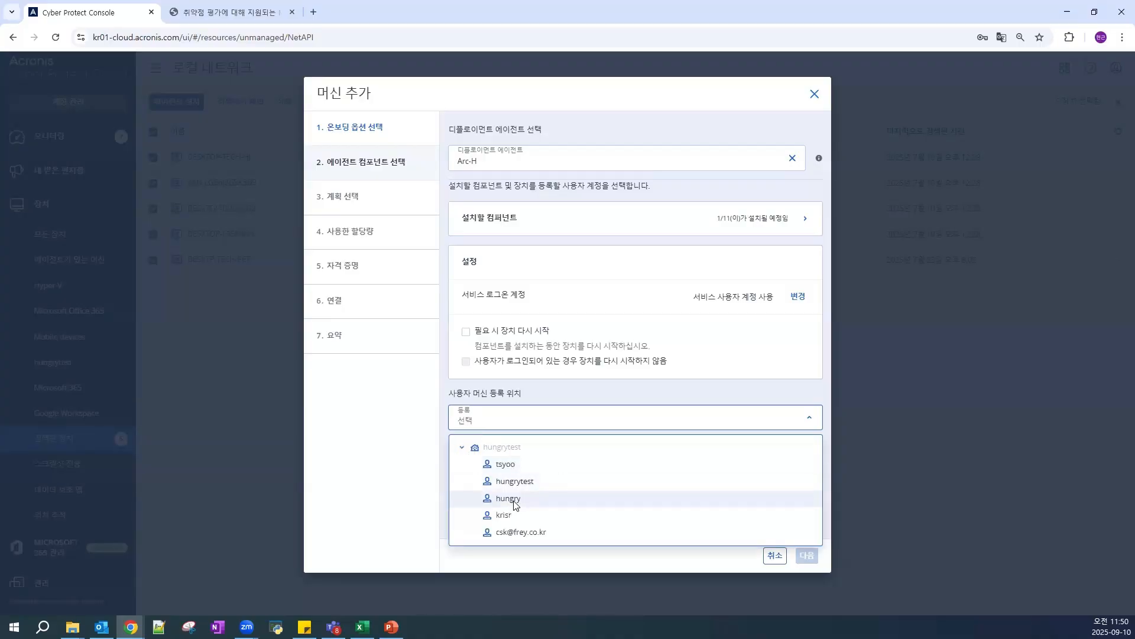
left_click(509, 499)
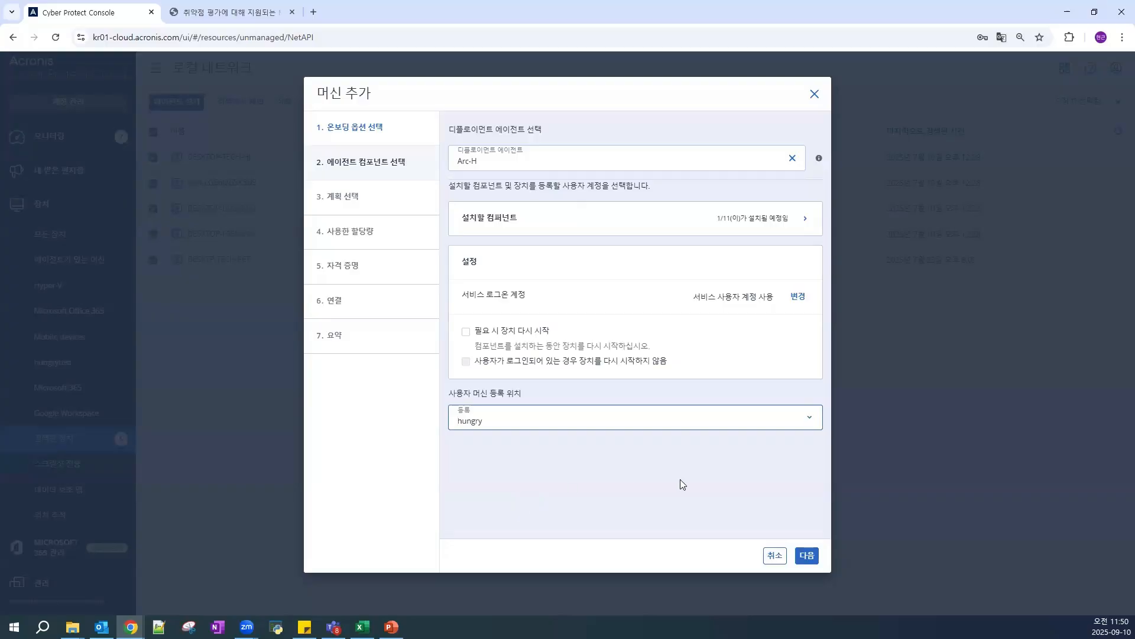
left_click(806, 555)
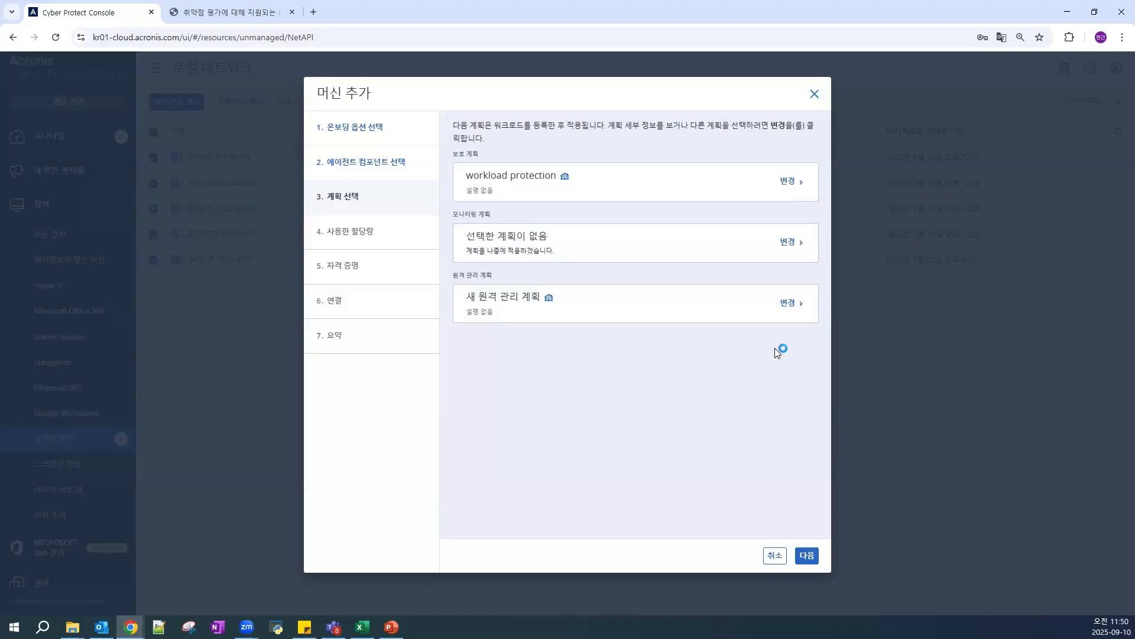
Step: Set the remote management plan to no selected plan, and proceed past the quota page to the credentials page
left_click(790, 302)
left_click(507, 403)
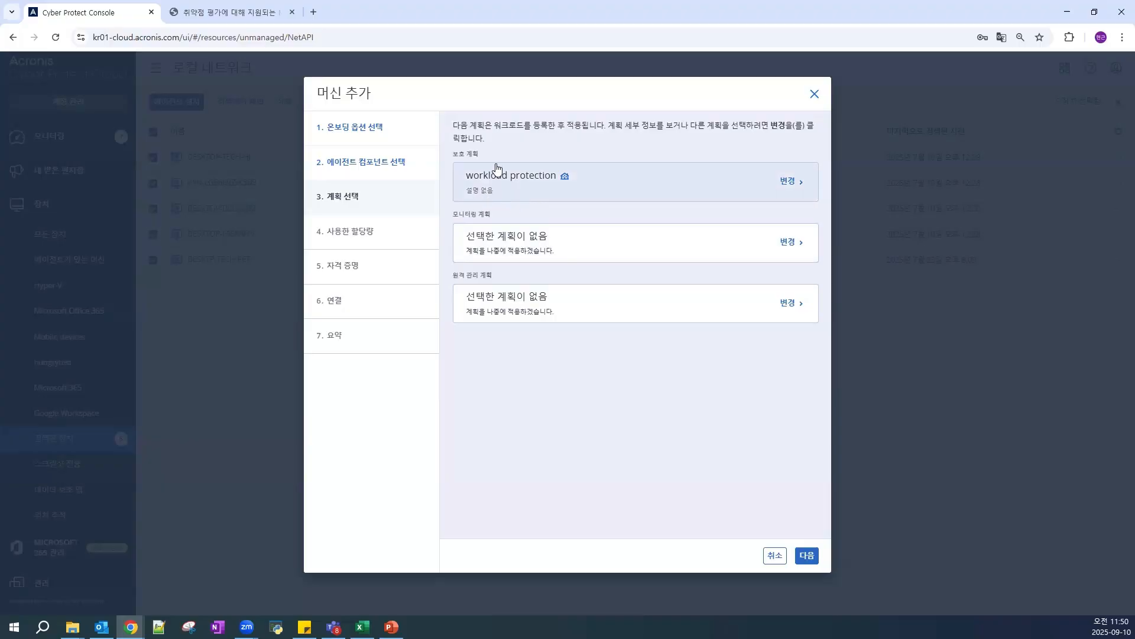
left_click(806, 556)
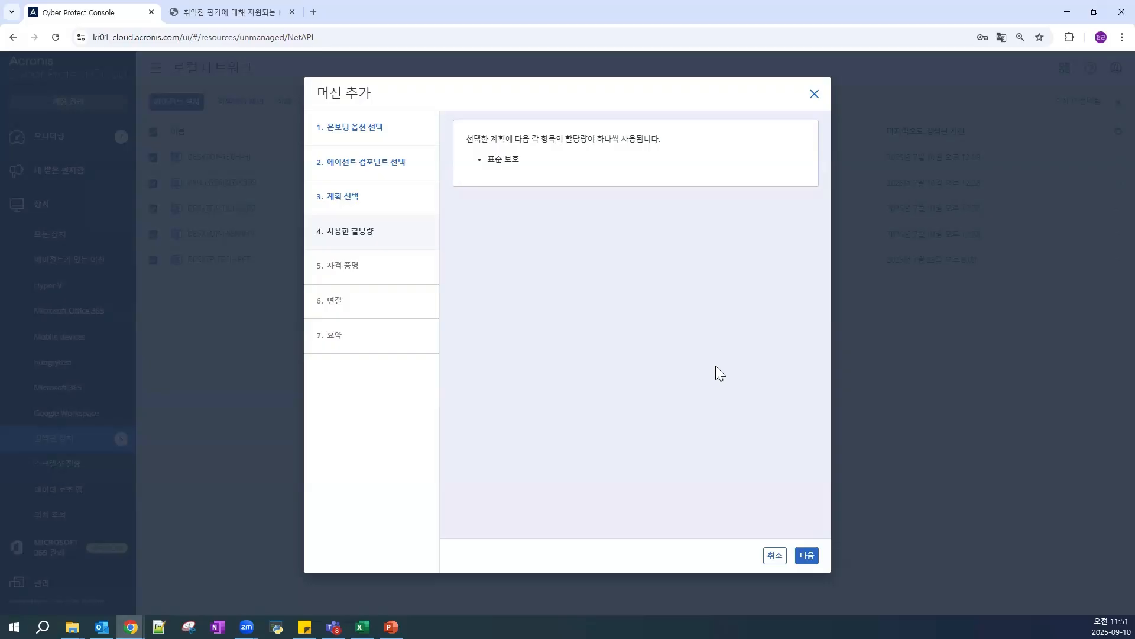
left_click(809, 554)
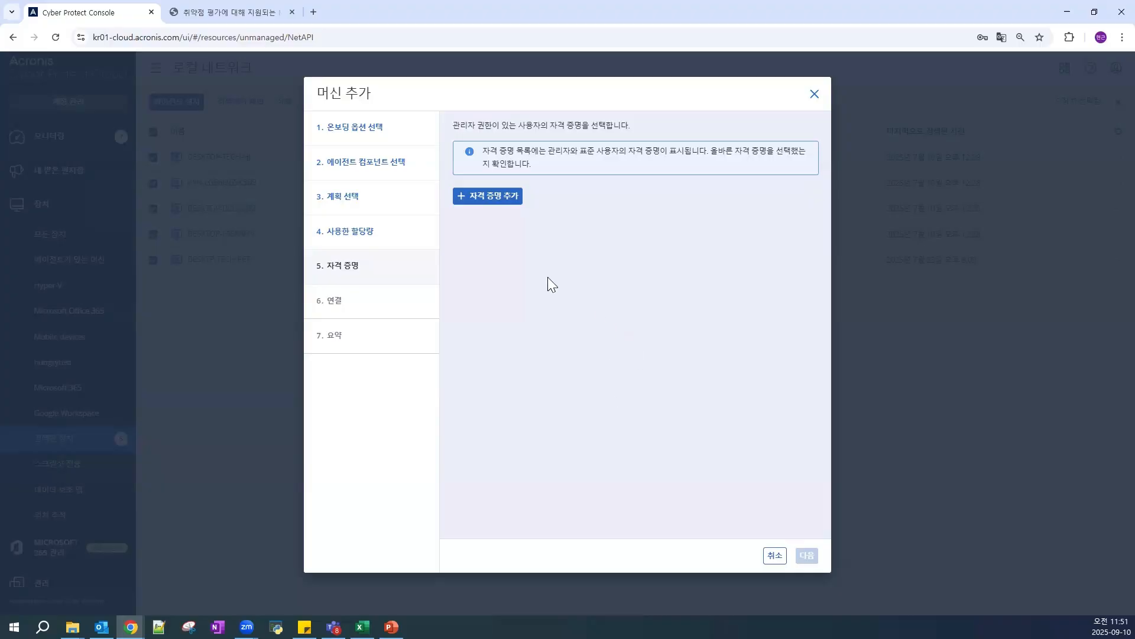
Step: Assign the saved 아크로니스 credential as the domain administrator credential and start the connection check for DESKTOP-TECH-HJ
left_click(483, 198)
left_click(523, 182)
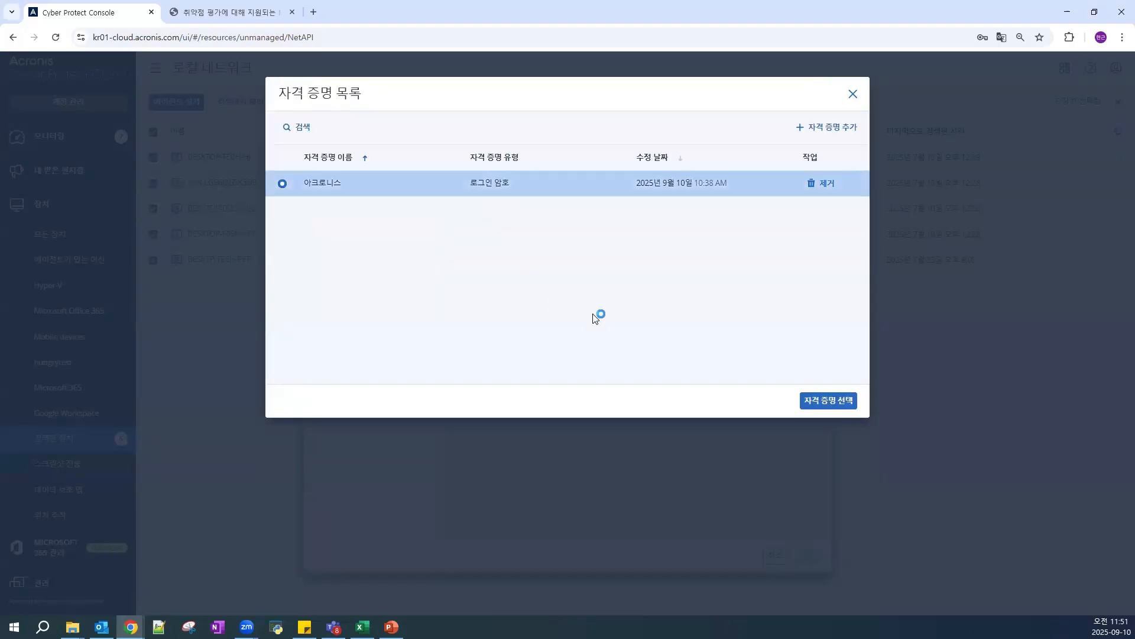
left_click(822, 402)
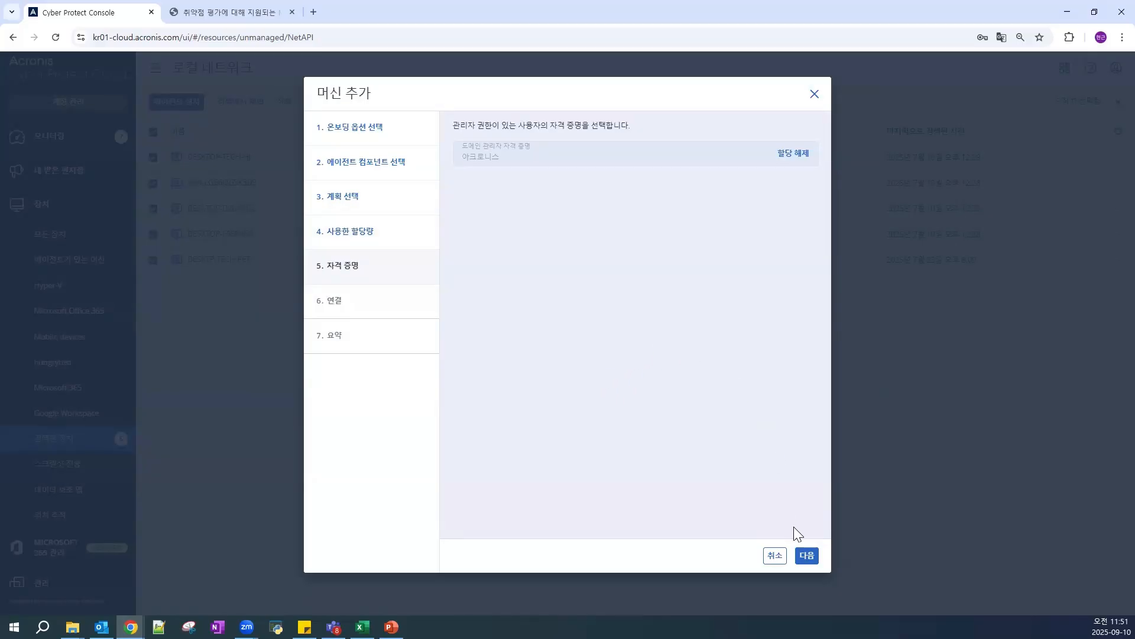
left_click(806, 555)
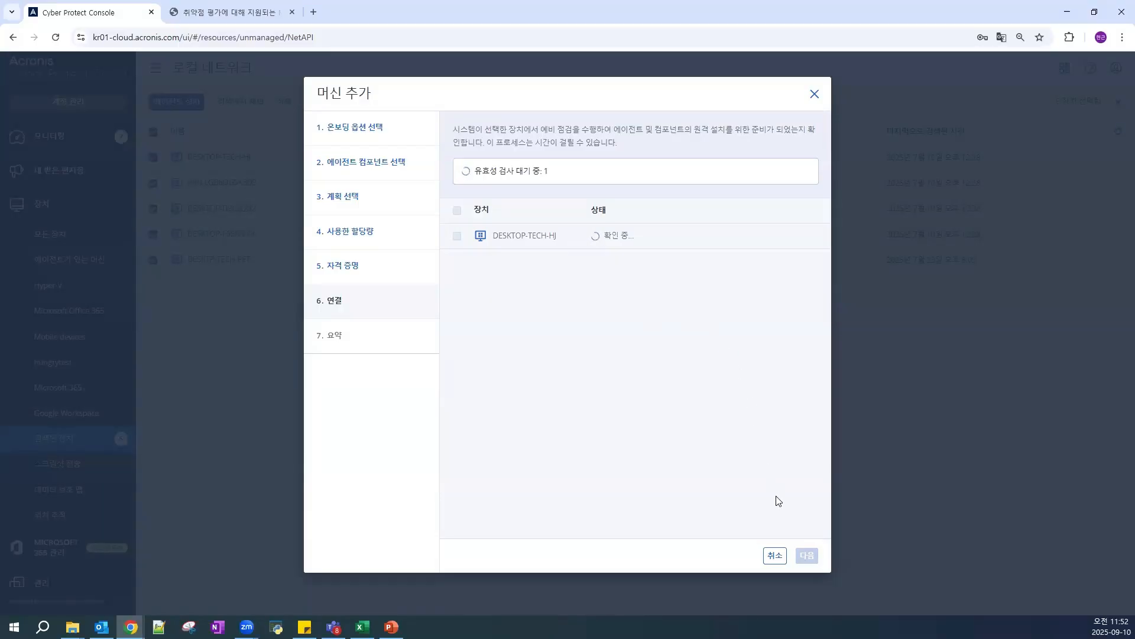
Step: Cancel the add machine wizard and select only WIN-LGB6QGSK3D9 among the discovered devices
left_click(768, 561)
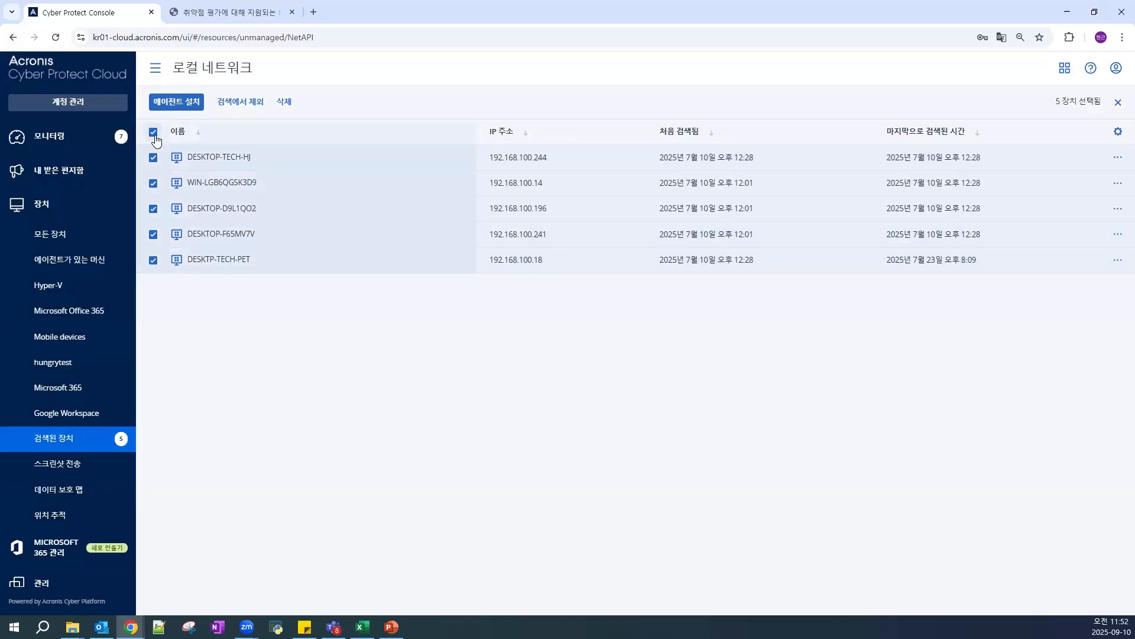
left_click(153, 133)
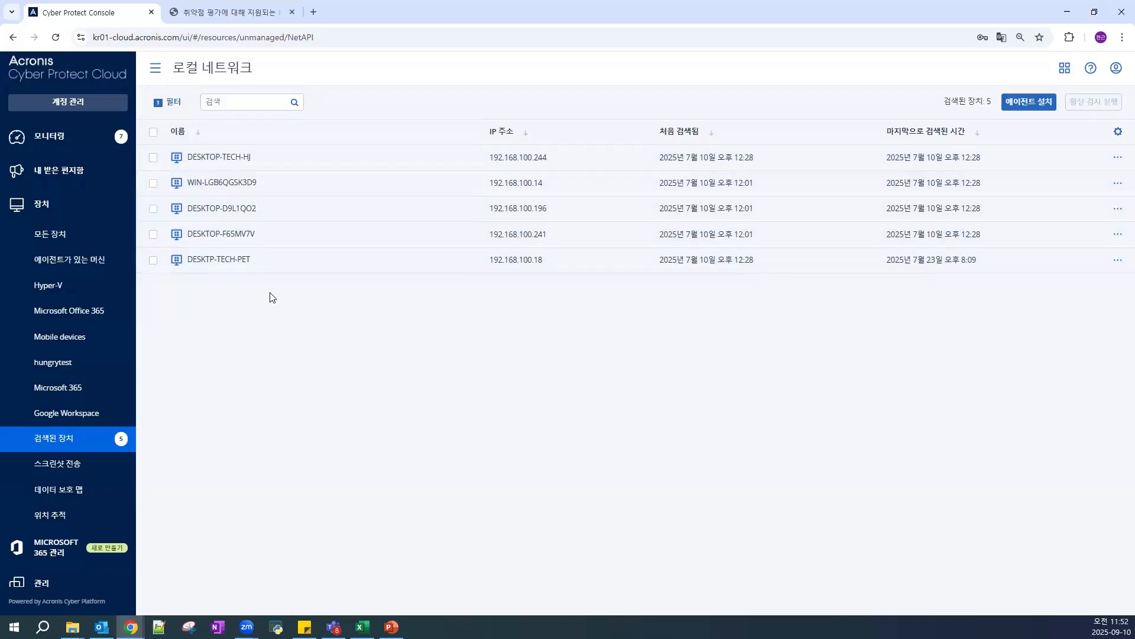
left_click(152, 184)
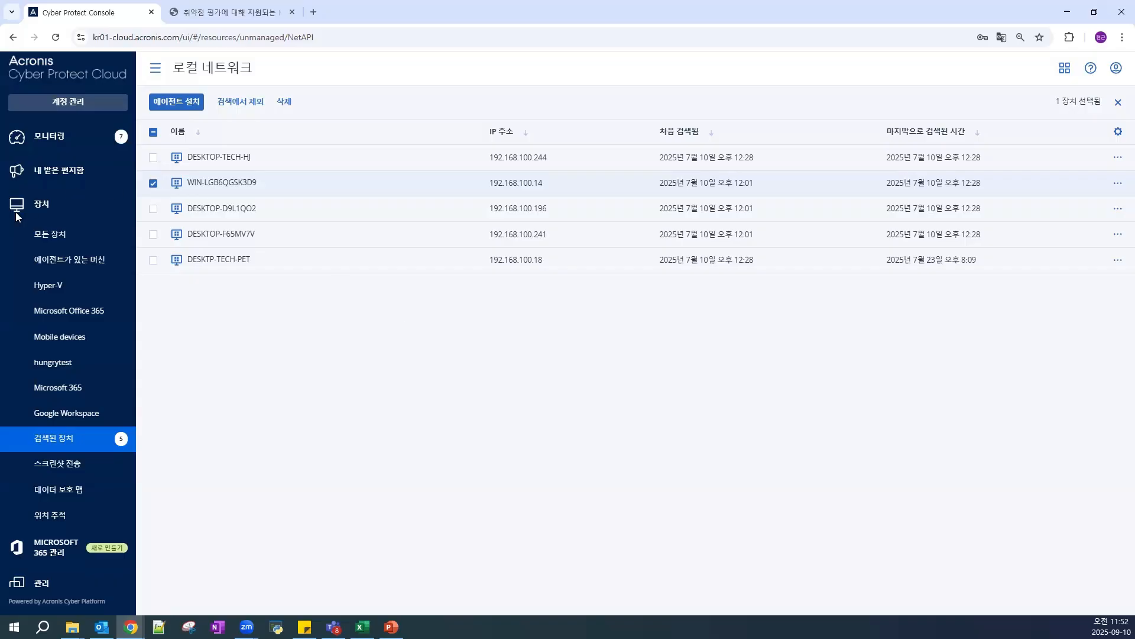
Step: Open the inventory of the Arc-H machine from the list of all devices
left_click(53, 237)
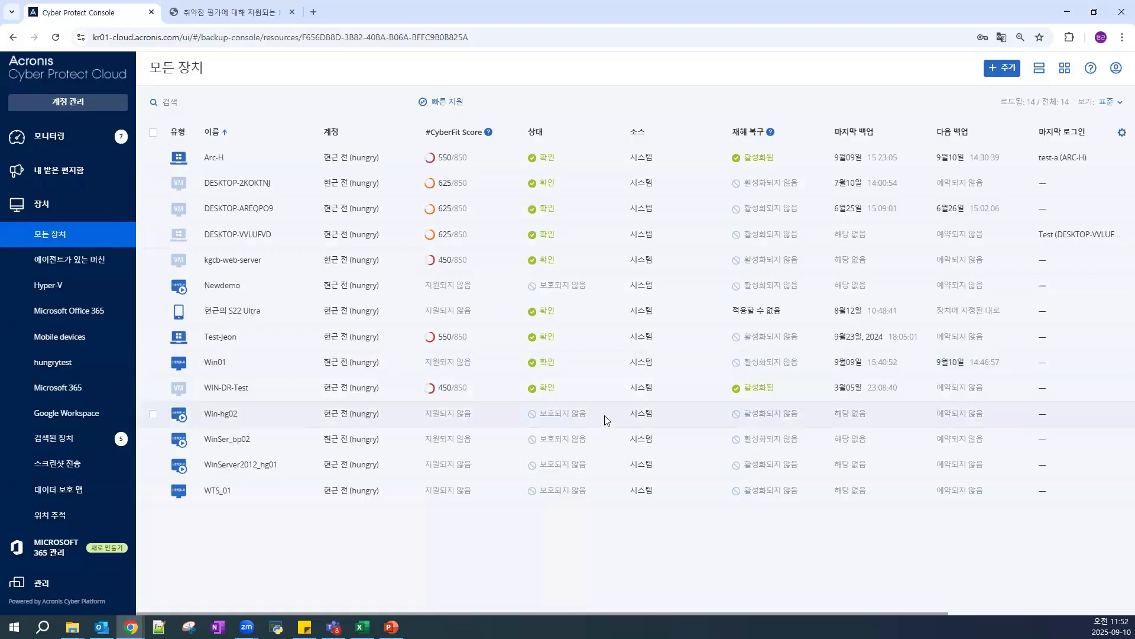
left_click(495, 165)
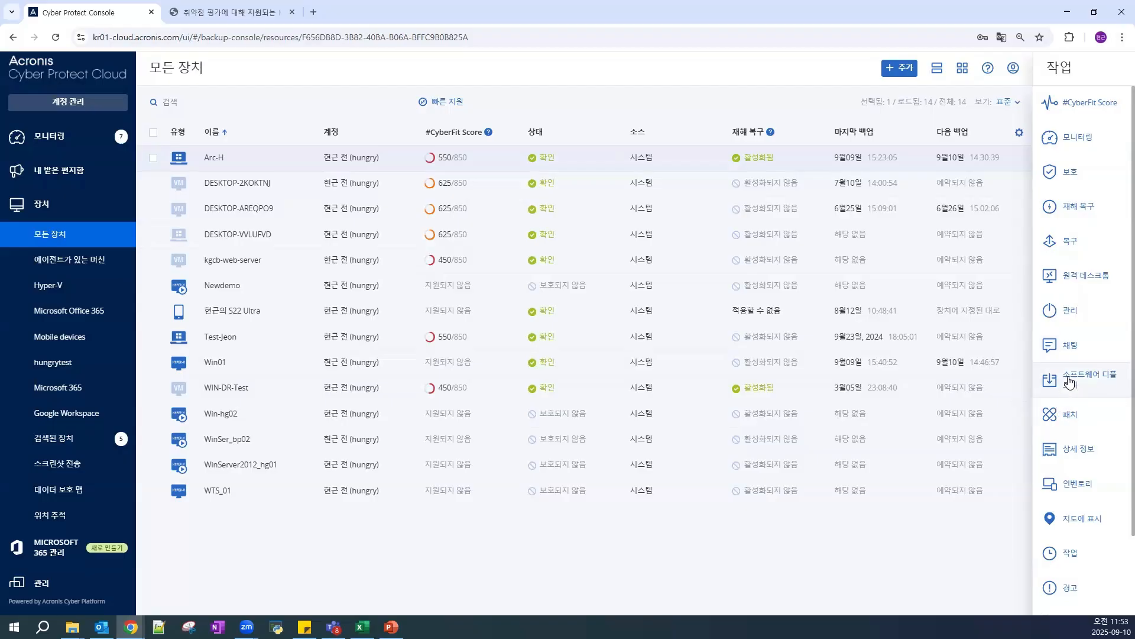
left_click(1081, 490)
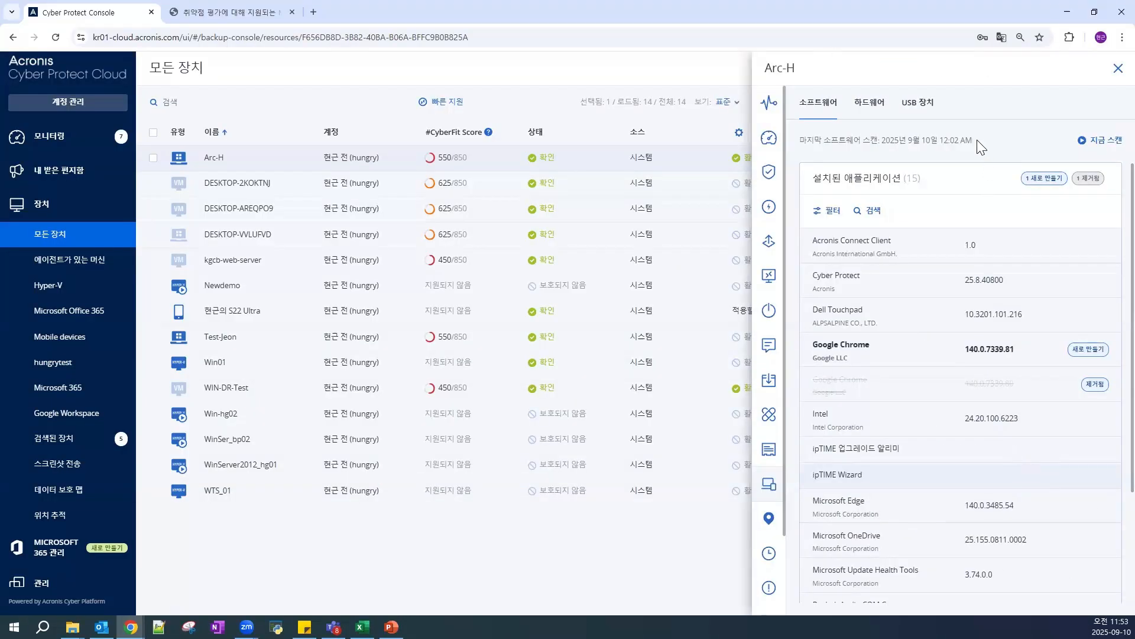
Step: Examine Arc-H's USB devices and its hardware inventory, including storage, network, system details and hotfixes
left_click(863, 113)
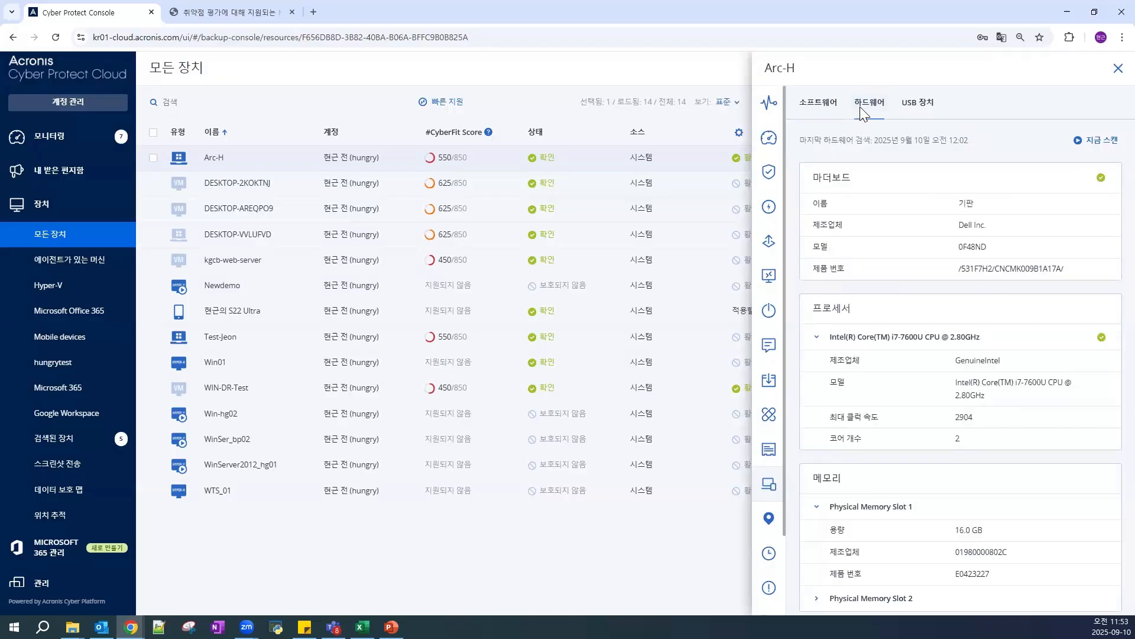
left_click(918, 112)
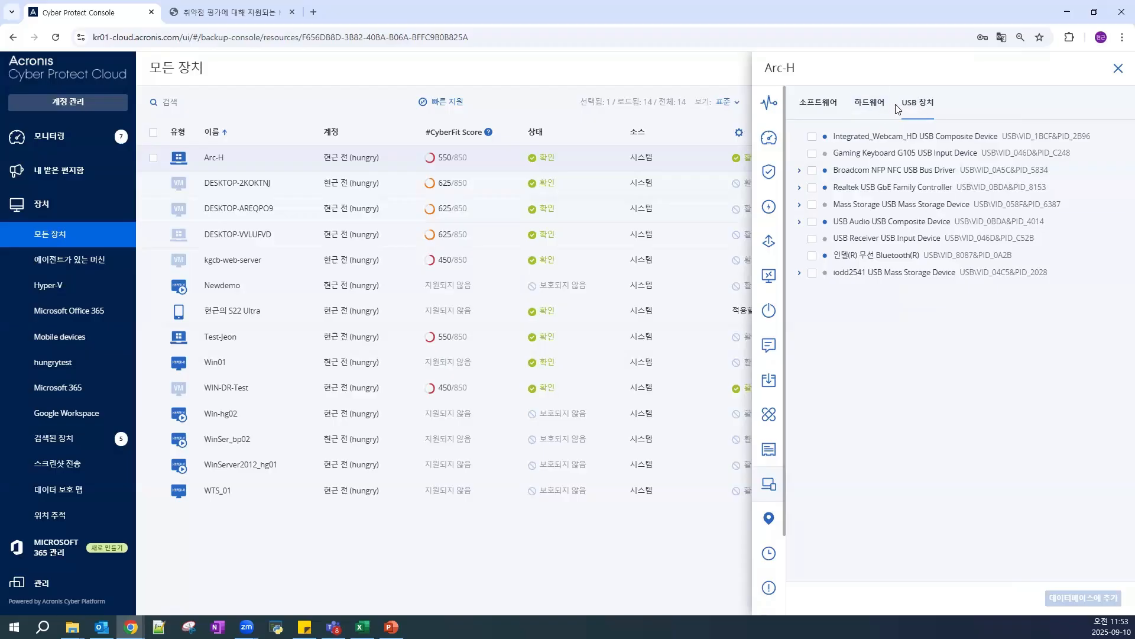
left_click(877, 111)
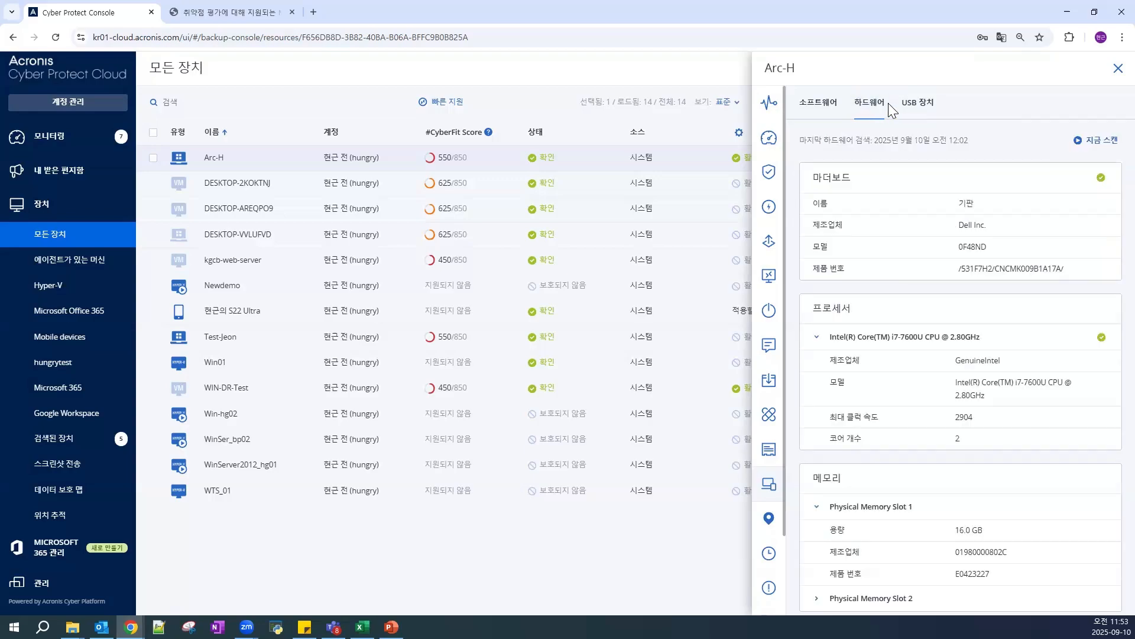
scroll(1000, 434, "down", 10)
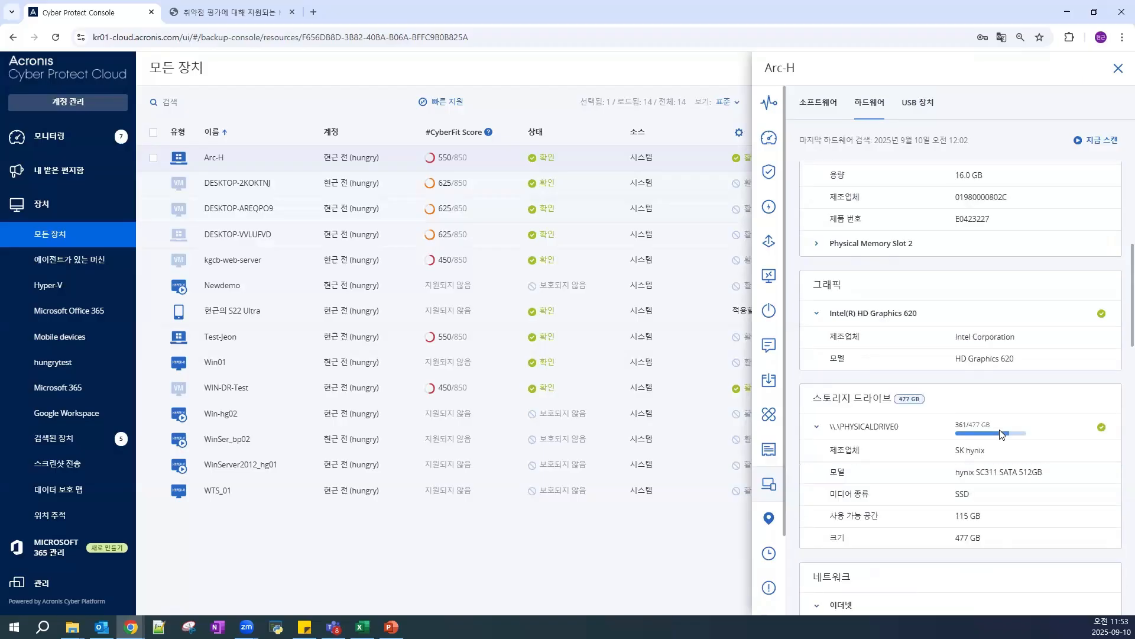
scroll(1001, 434, "down", 10)
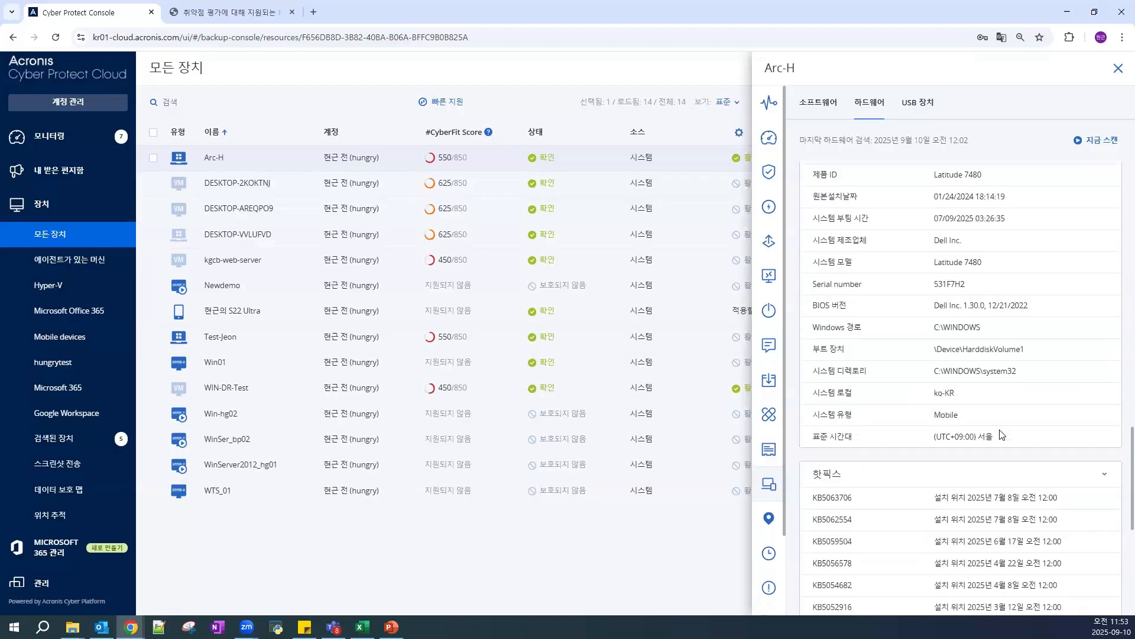
scroll(1001, 434, "down", 1)
scroll(1000, 435, "down", 6)
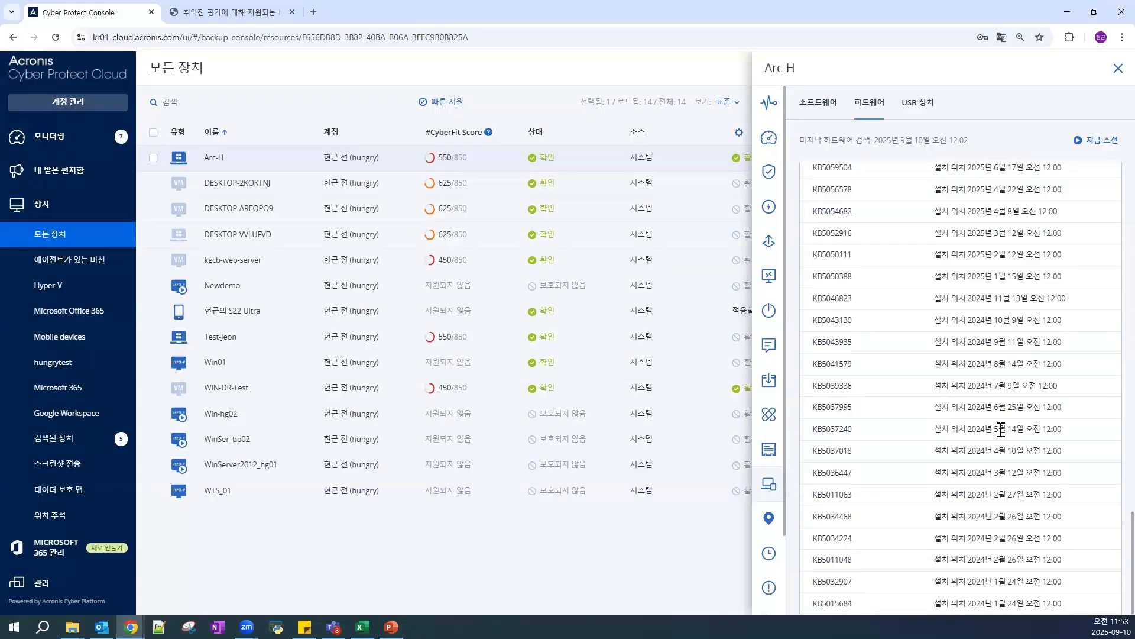
scroll(1001, 430, "up", 5)
scroll(1000, 435, "up", 8)
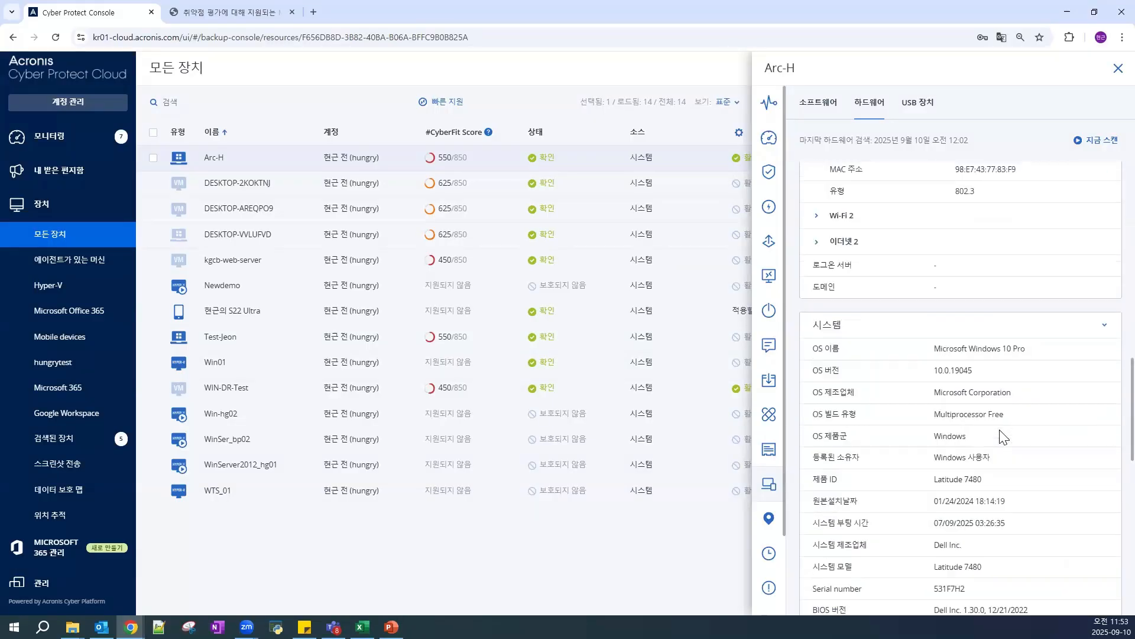
Step: Return to Arc-H's software inventory and review its installed applications, versions and change statuses
left_click(834, 105)
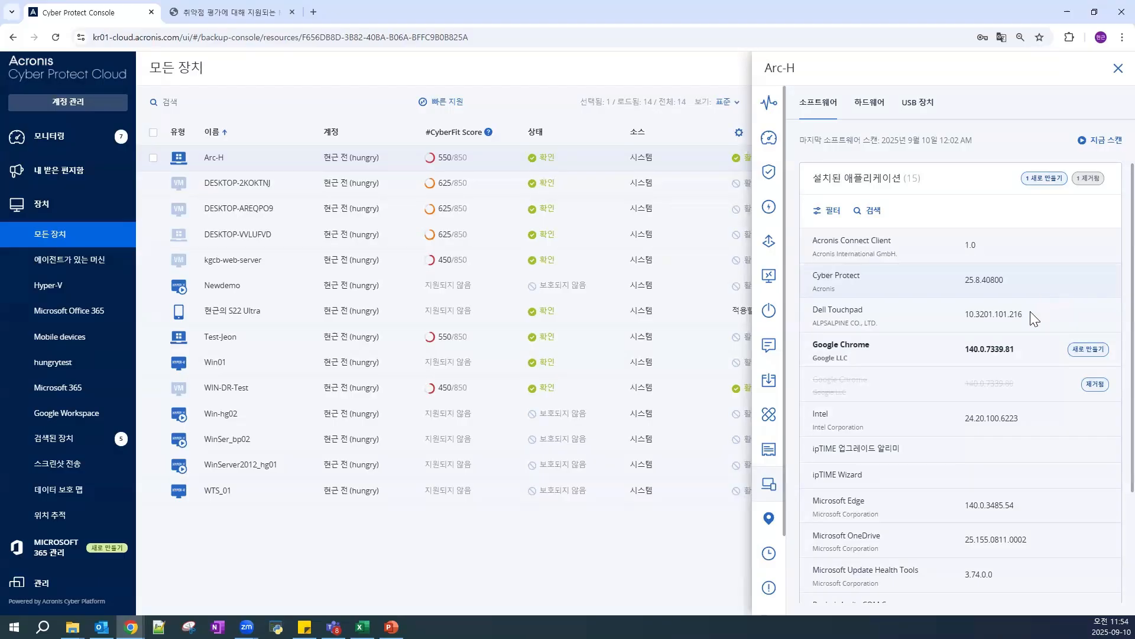
scroll(1026, 324, "down", 3)
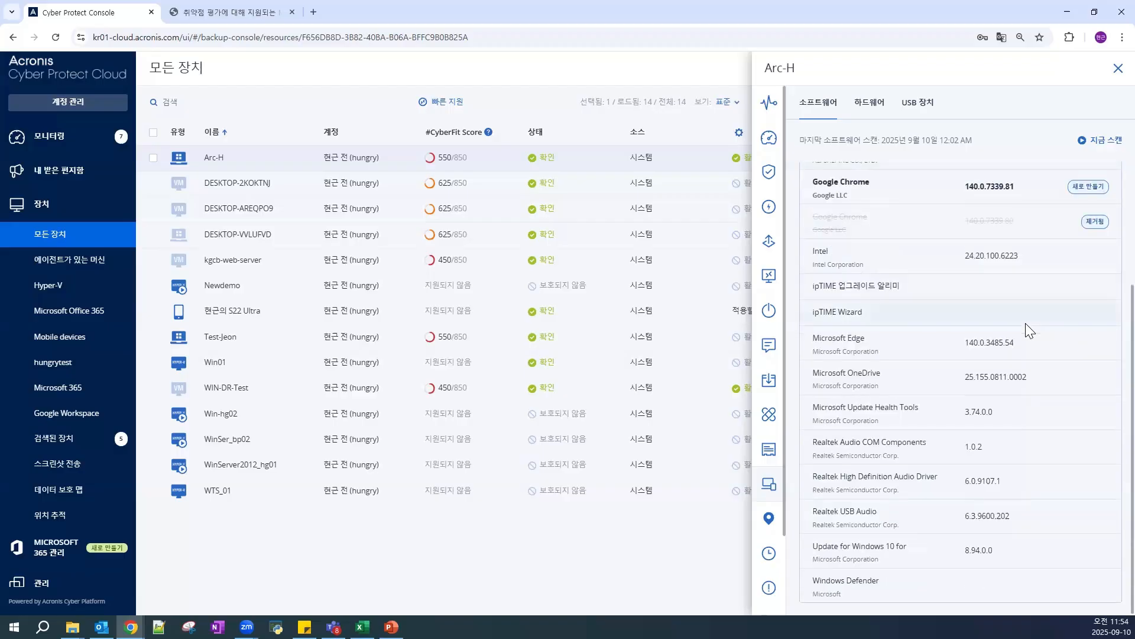
scroll(1025, 323, "up", 3)
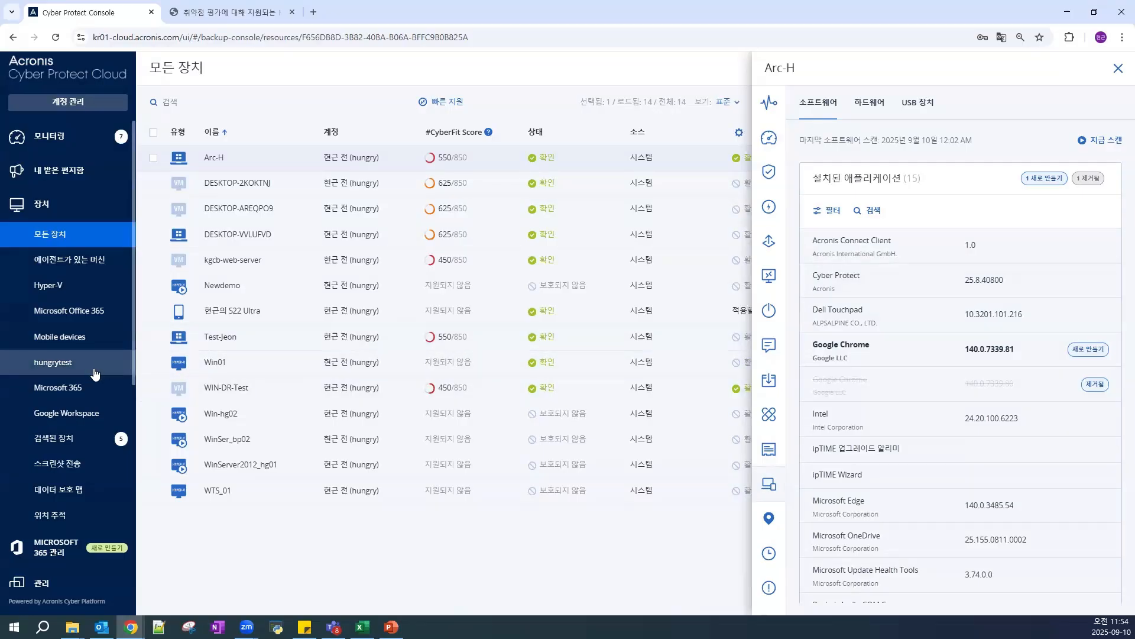
Step: Open the software inventory across all devices and expand DESKTOP-VVLUFVD to show its complete application list
scroll(95, 373, "down", 6)
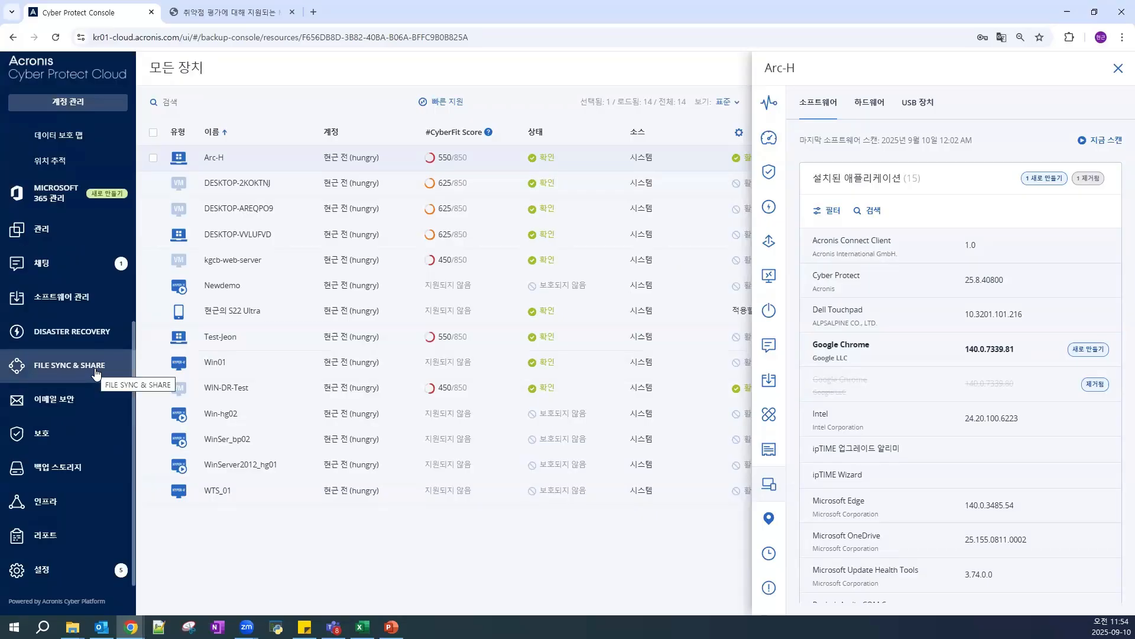
left_click(65, 302)
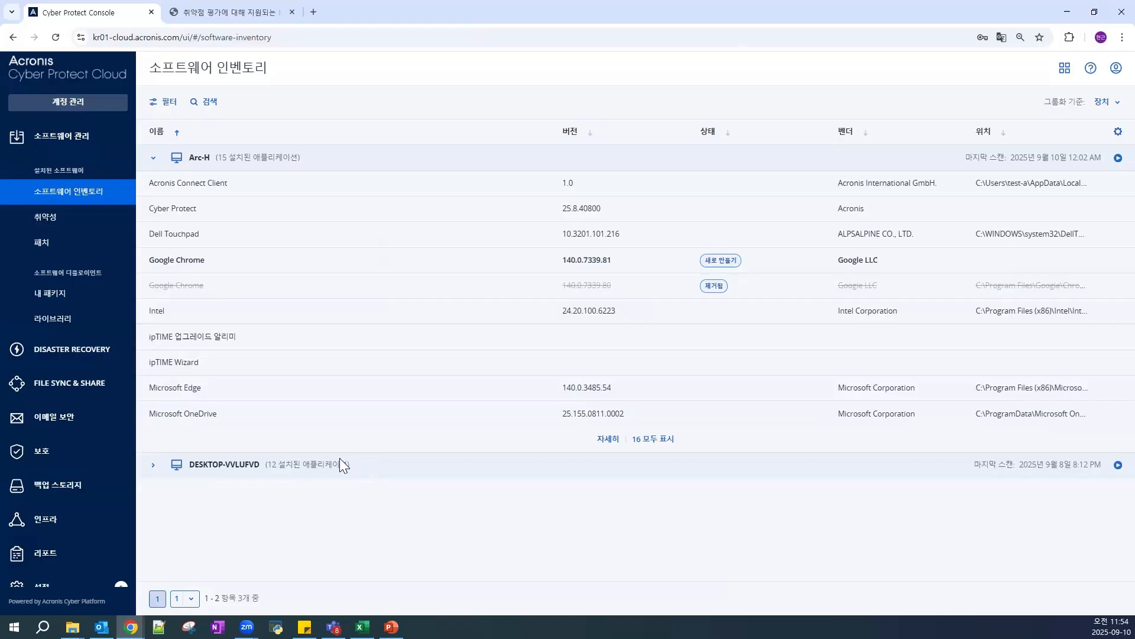
left_click(154, 467)
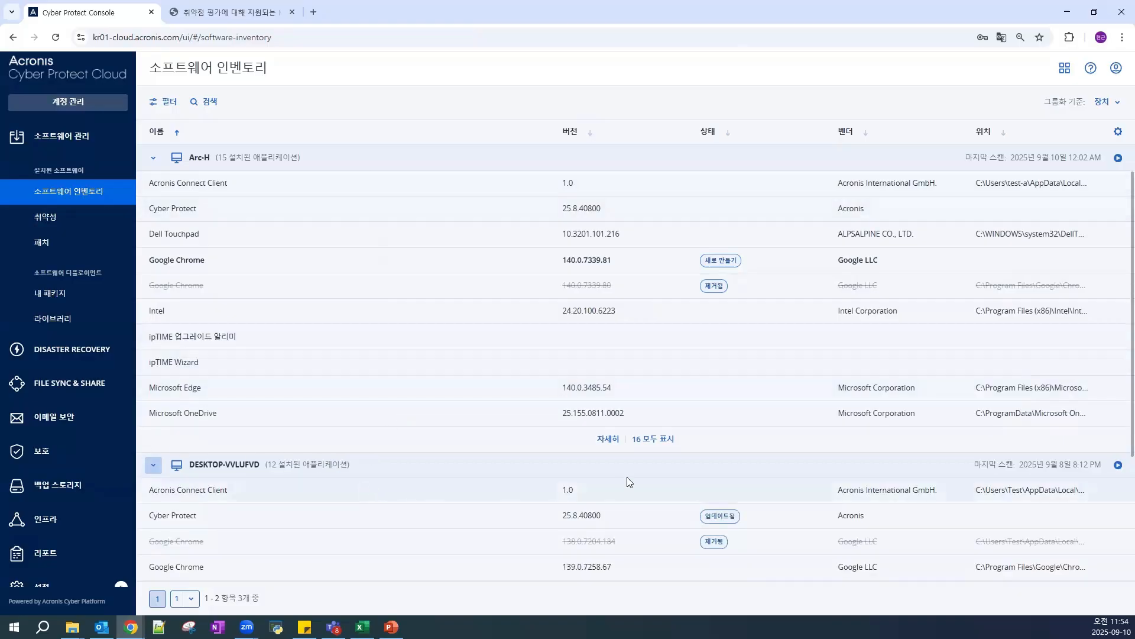
scroll(628, 482, "down", 3)
left_click(648, 568)
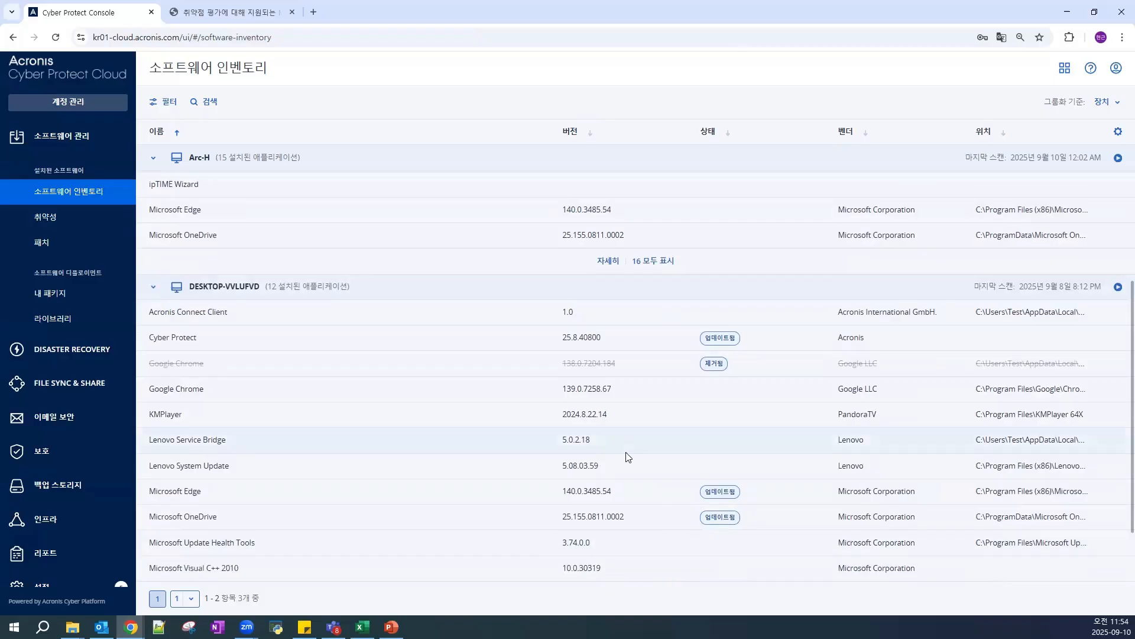
Step: Review the application versions, statuses and vendors listed for Arc-H and DESKTOP-VVLUFVD
scroll(626, 457, "down", 1)
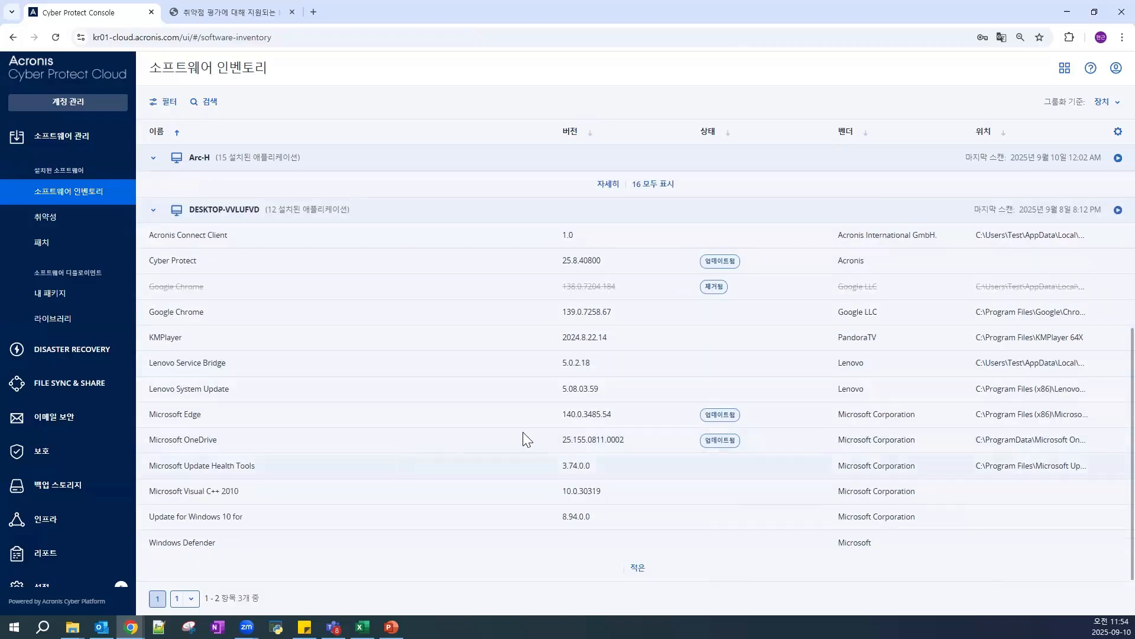
scroll(623, 479, "up", 4)
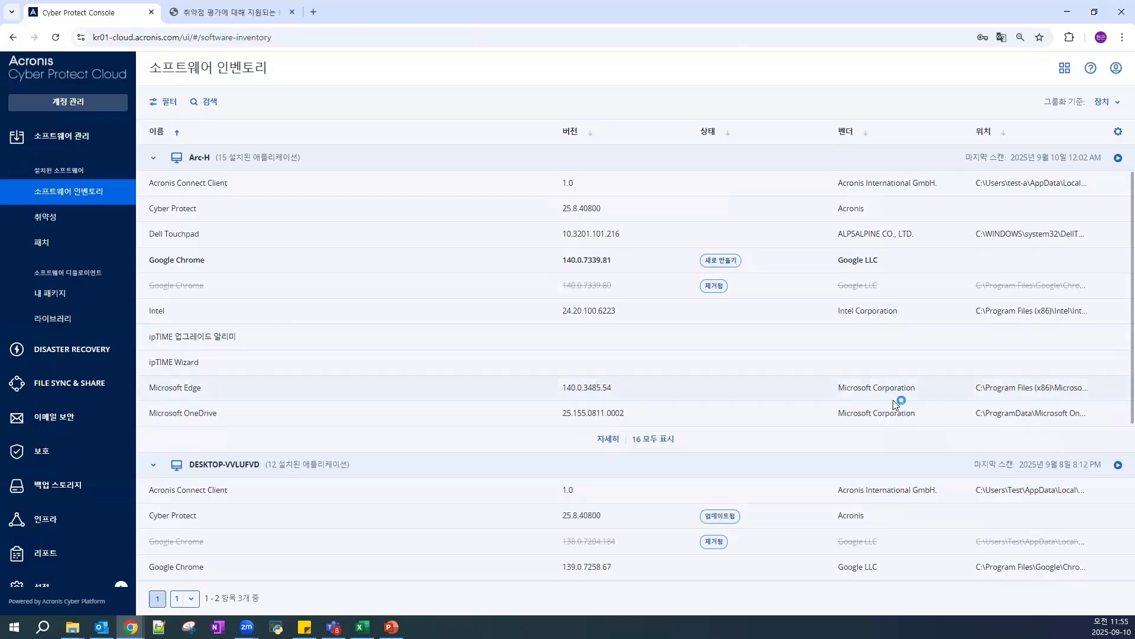
scroll(895, 403, "down", 3)
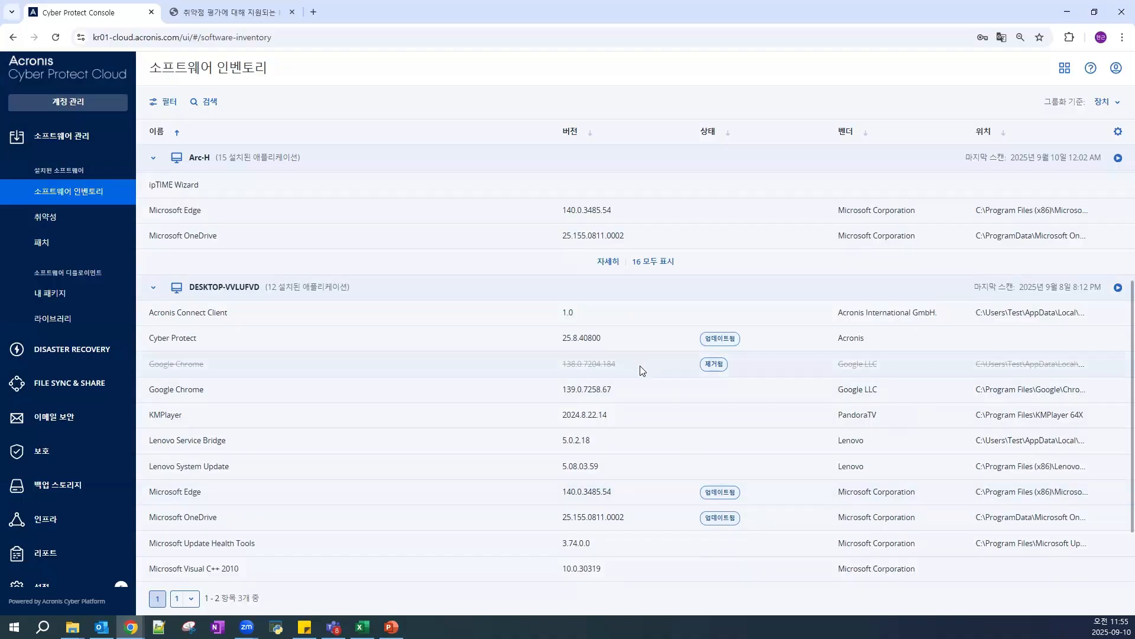
scroll(641, 371, "up", 3)
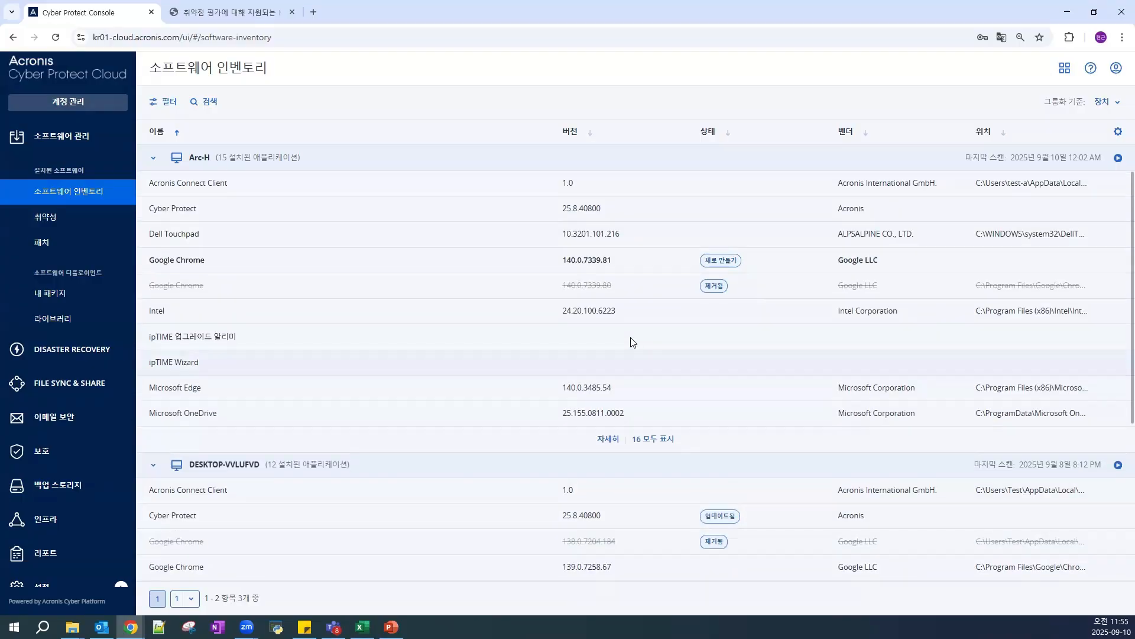